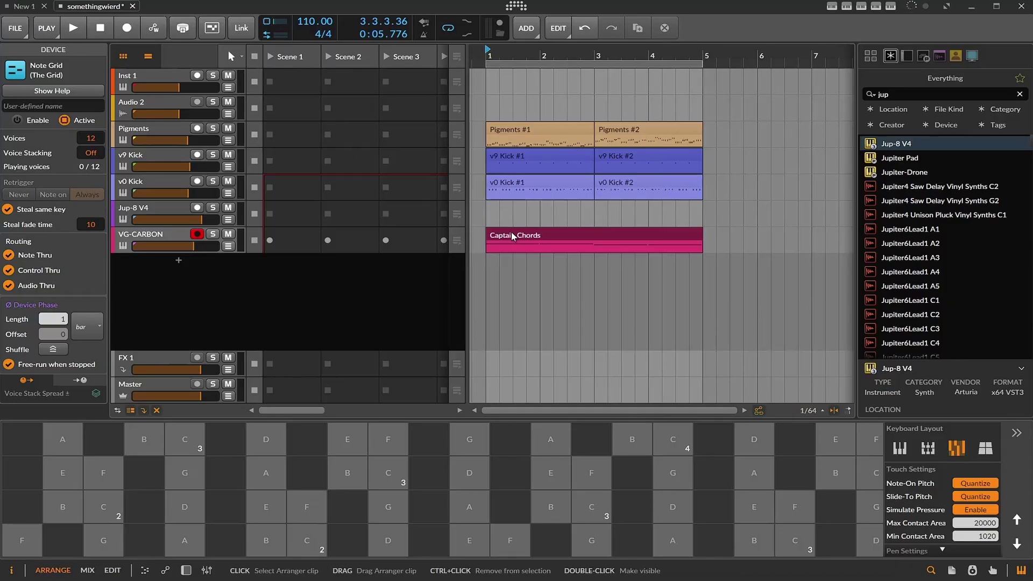
Step: Open the Captain Chords clip in the note editor and play back the arrangement, stopping playback when done
double_click(497, 237)
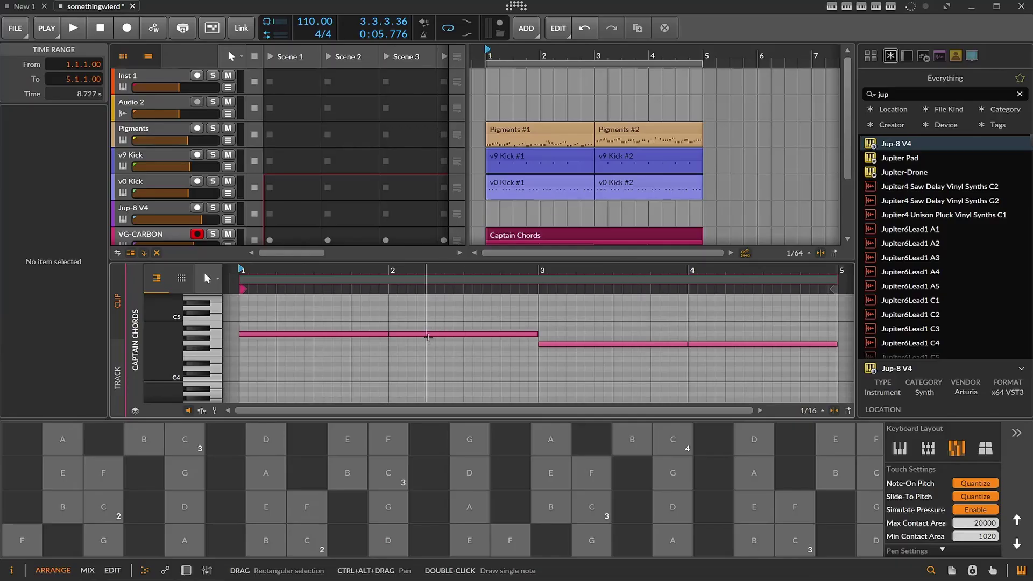
scroll(543, 162, down, 2)
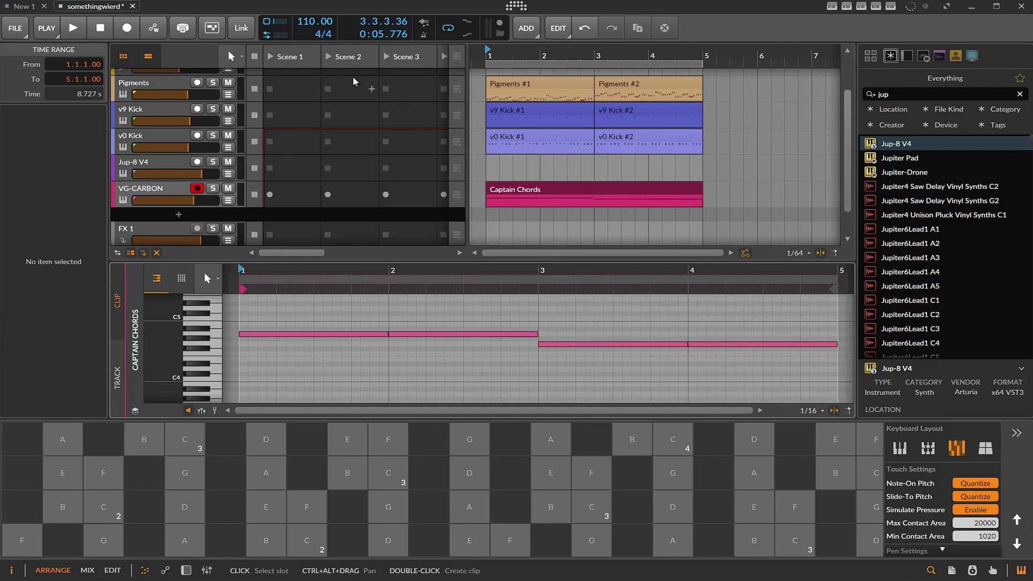
key(space)
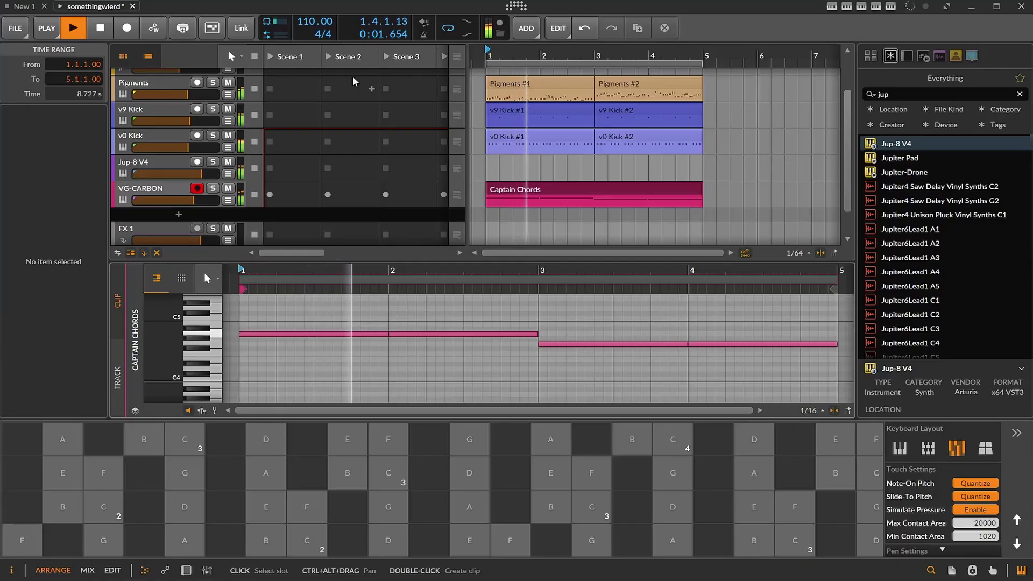
scroll(229, 132, up, 2)
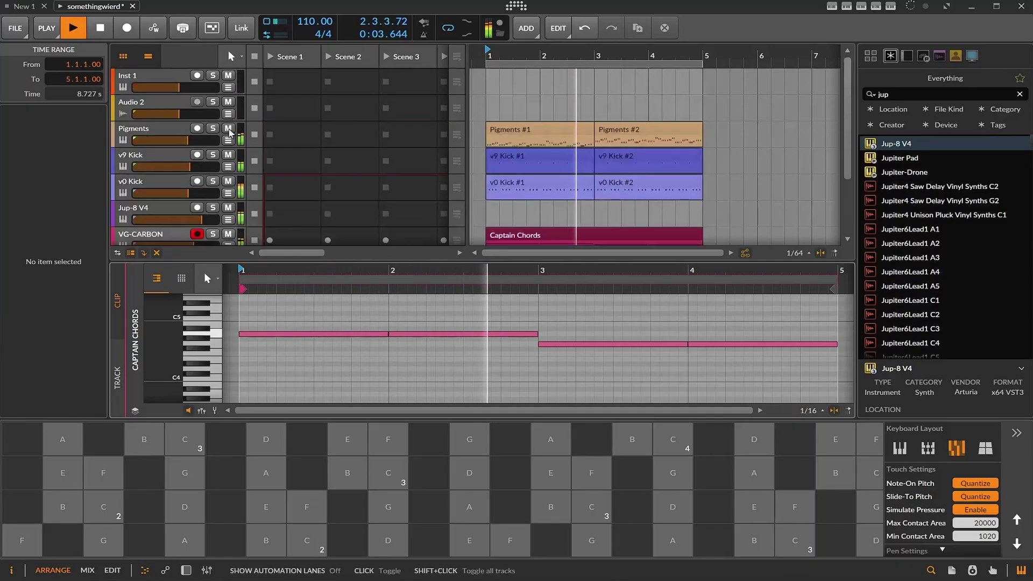
scroll(212, 232, down, 2)
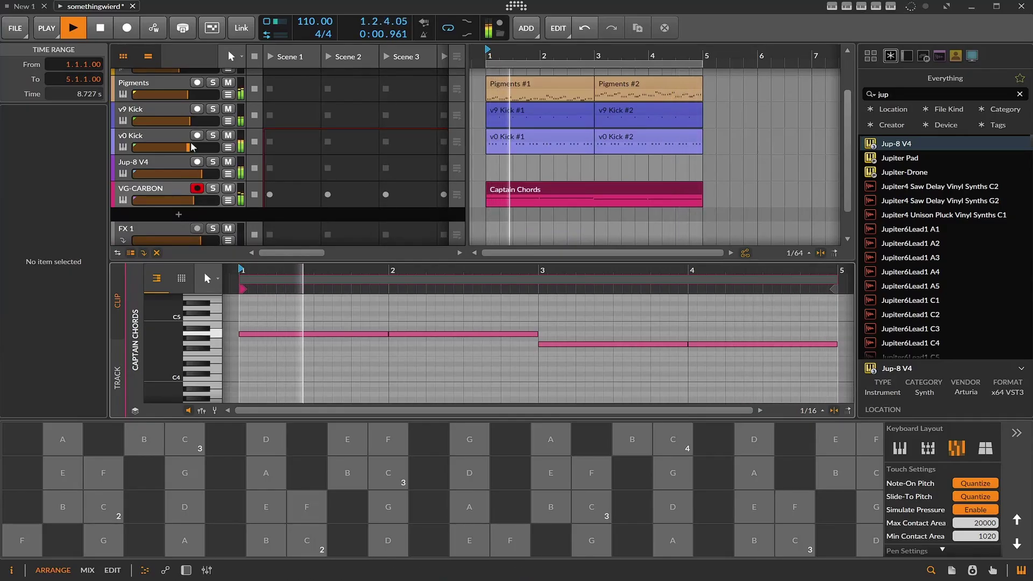
click(107, 30)
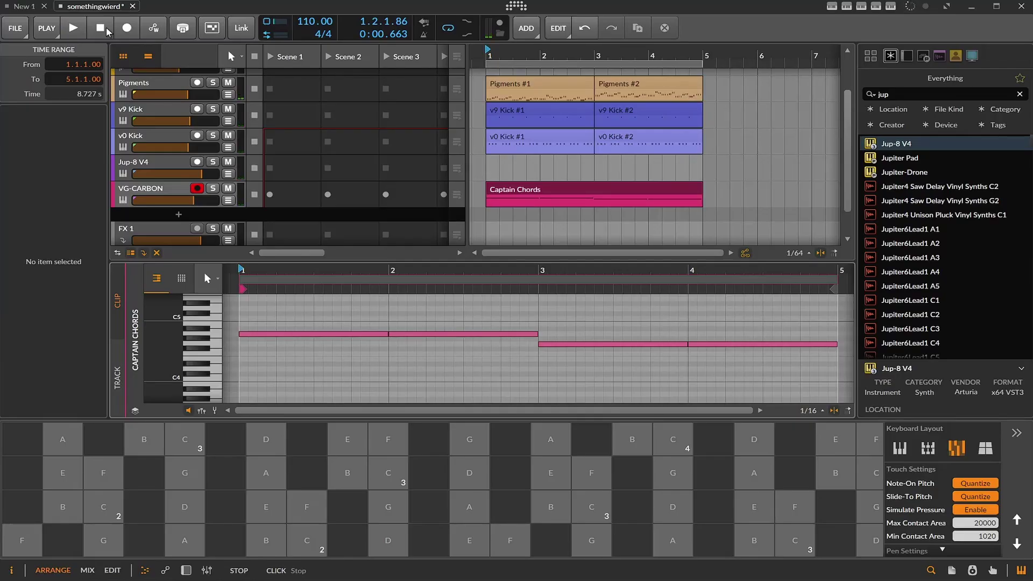
Step: Show the VG-CARBON track's device chain and open the VG-CARBON plug-in window
click(162, 191)
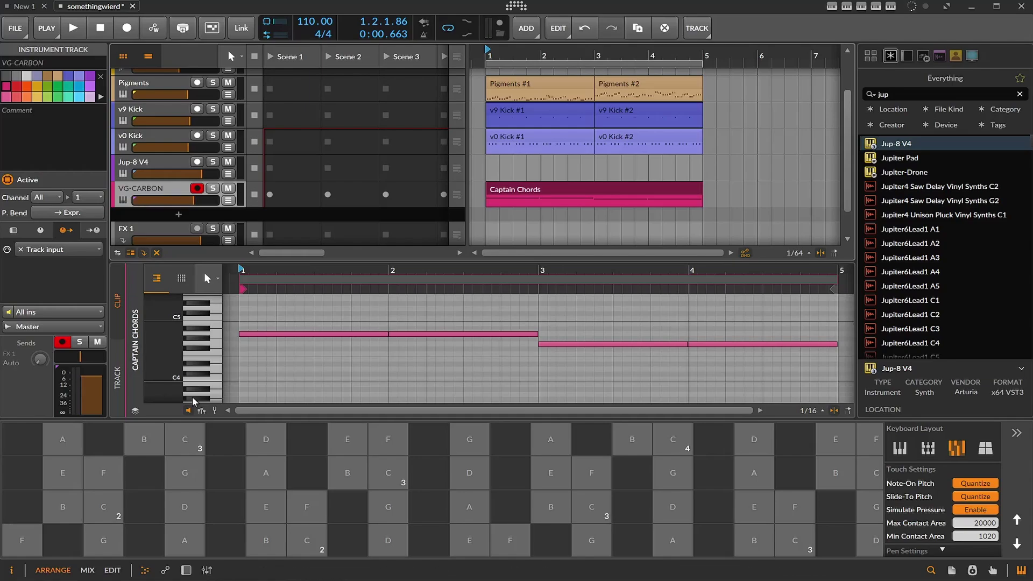
click(185, 571)
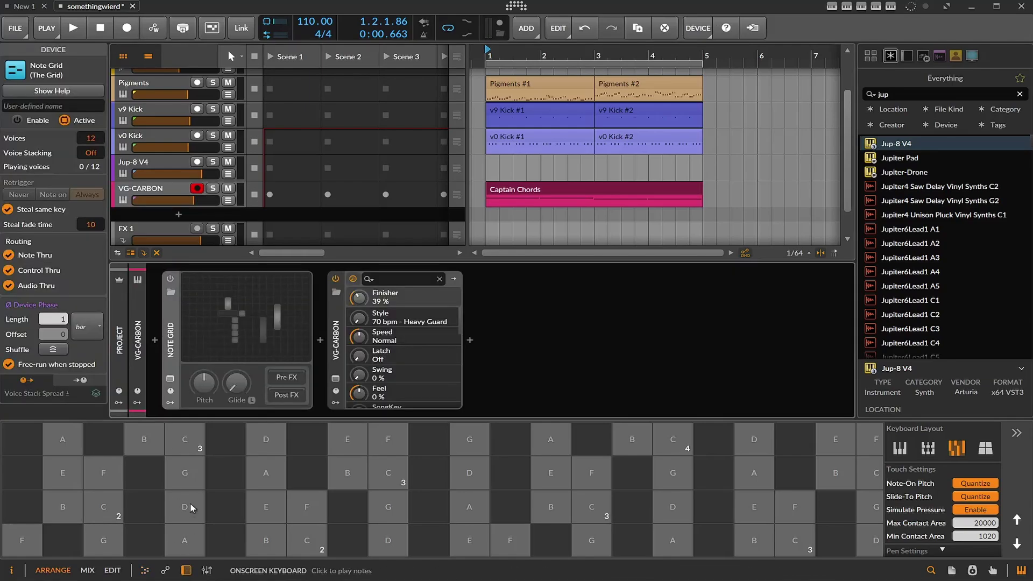
click(336, 379)
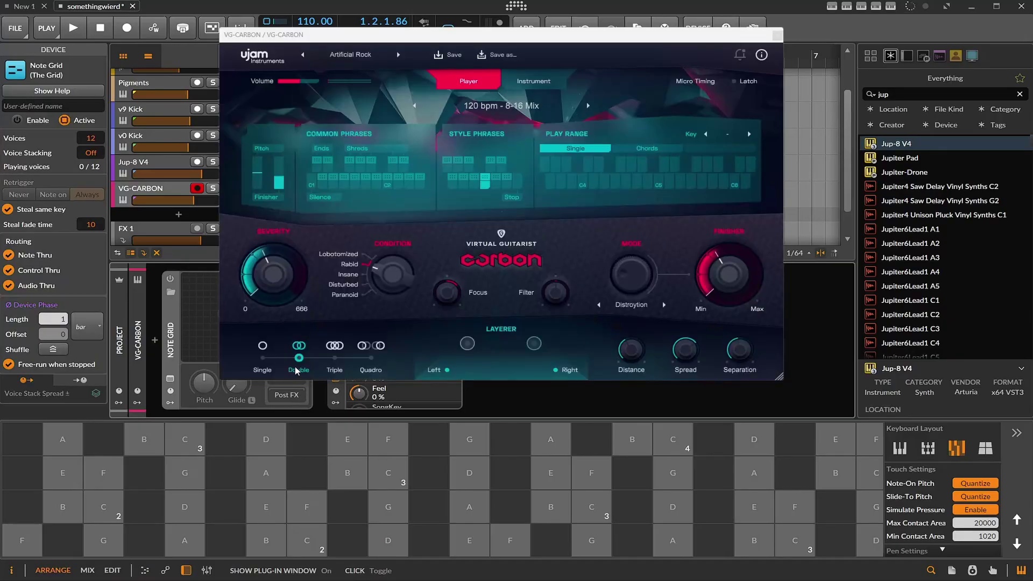
Step: Audition several style phrases and common phrases in VG-CARBON during playback, and close the plug-in window after stopping
click(466, 185)
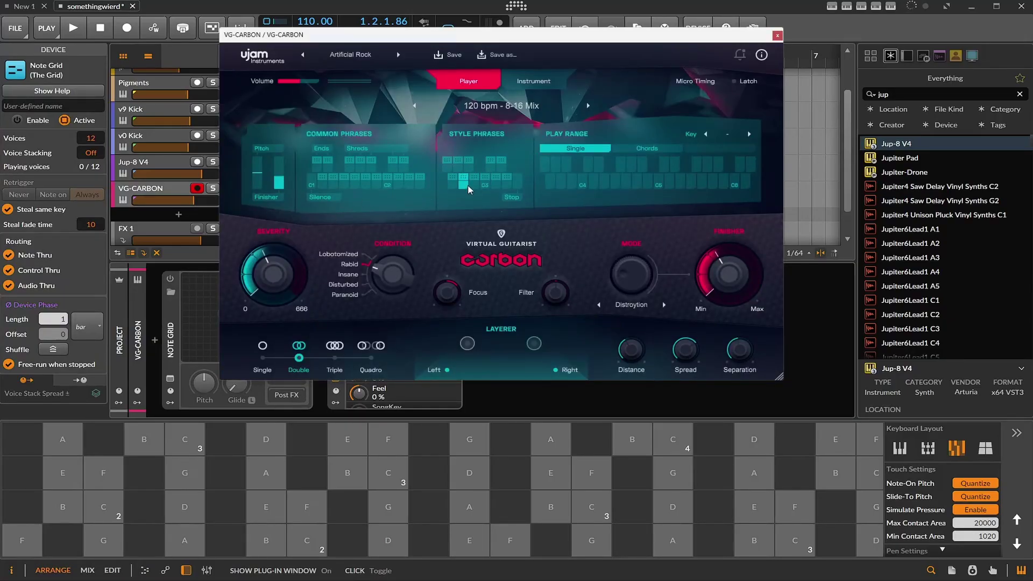
drag(354, 34, 359, 127)
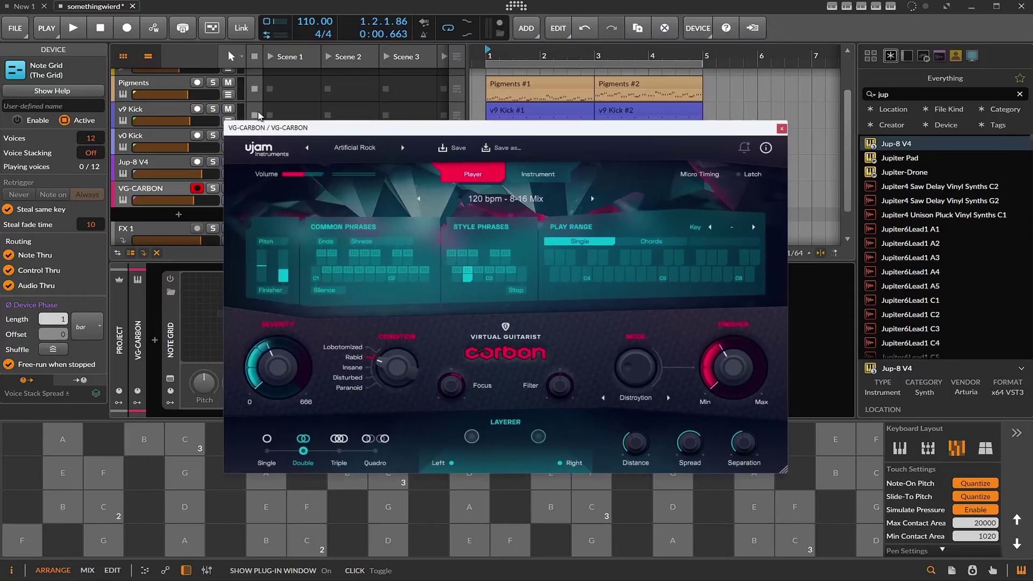
key(space)
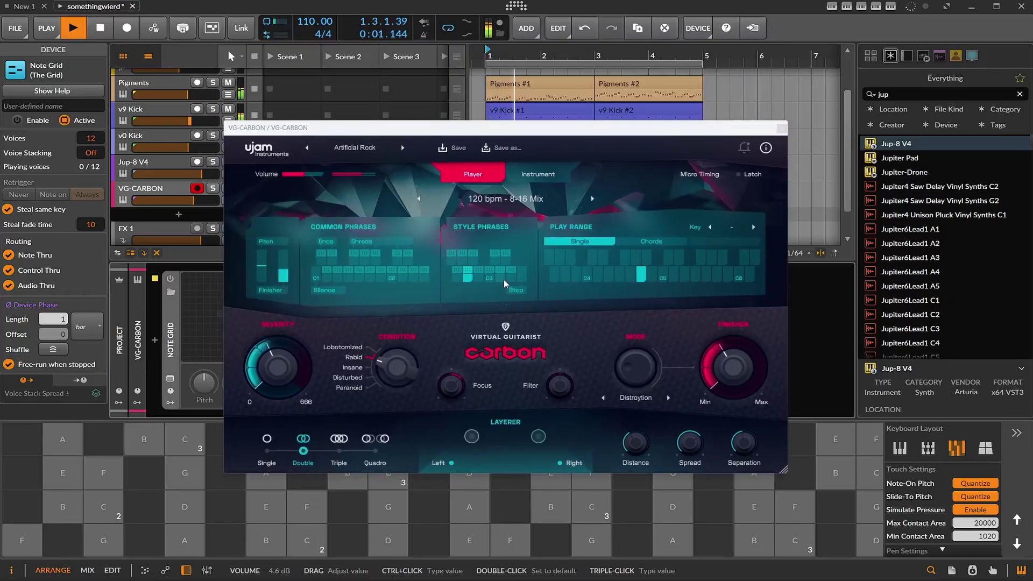
click(500, 273)
click(495, 255)
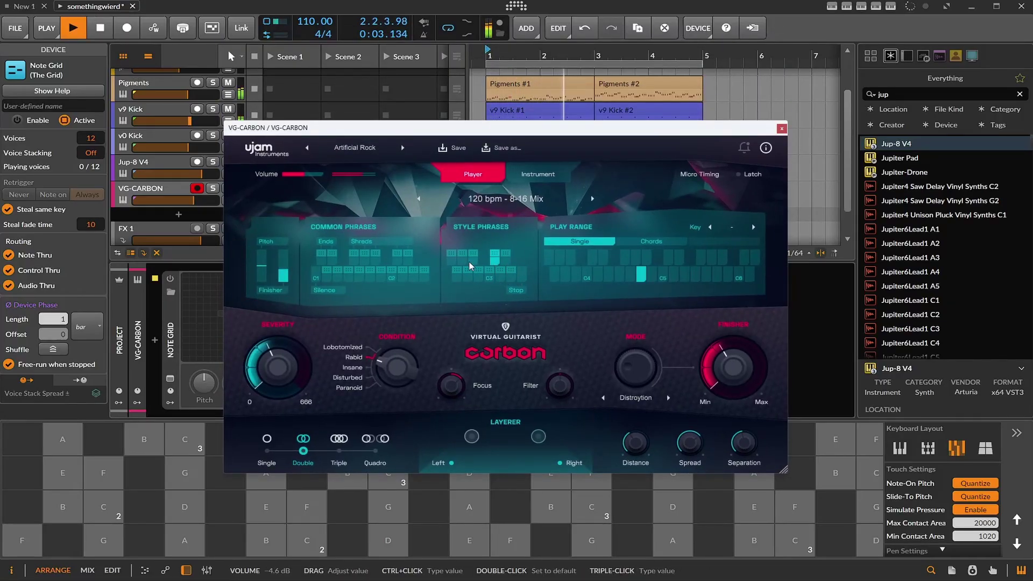
click(463, 264)
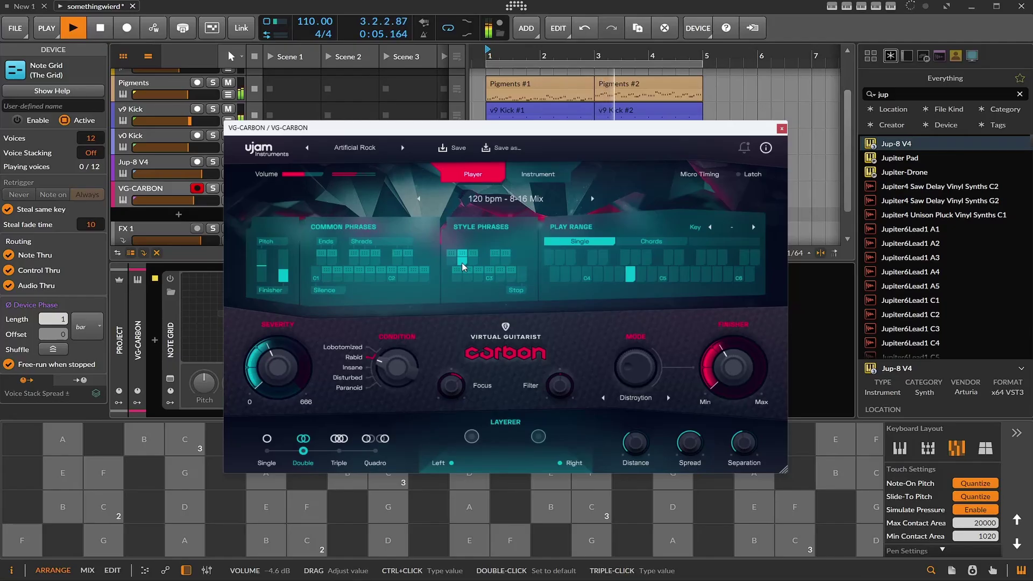
click(451, 257)
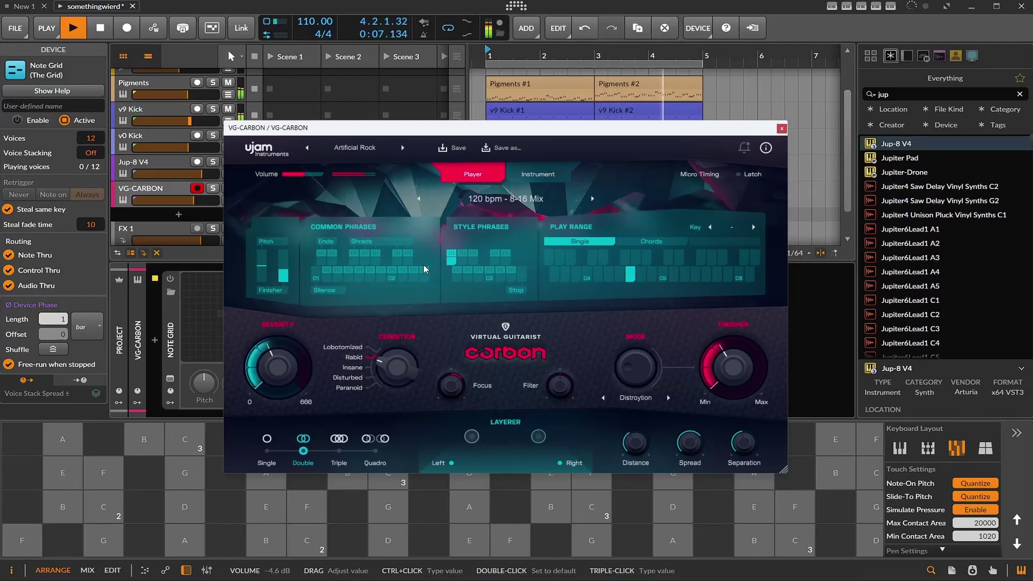
click(415, 278)
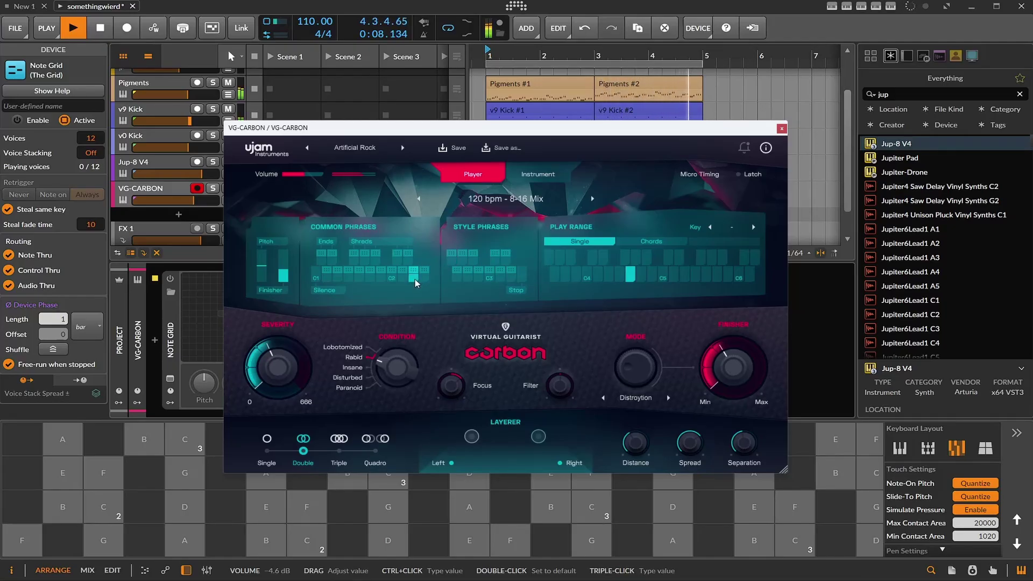
click(379, 276)
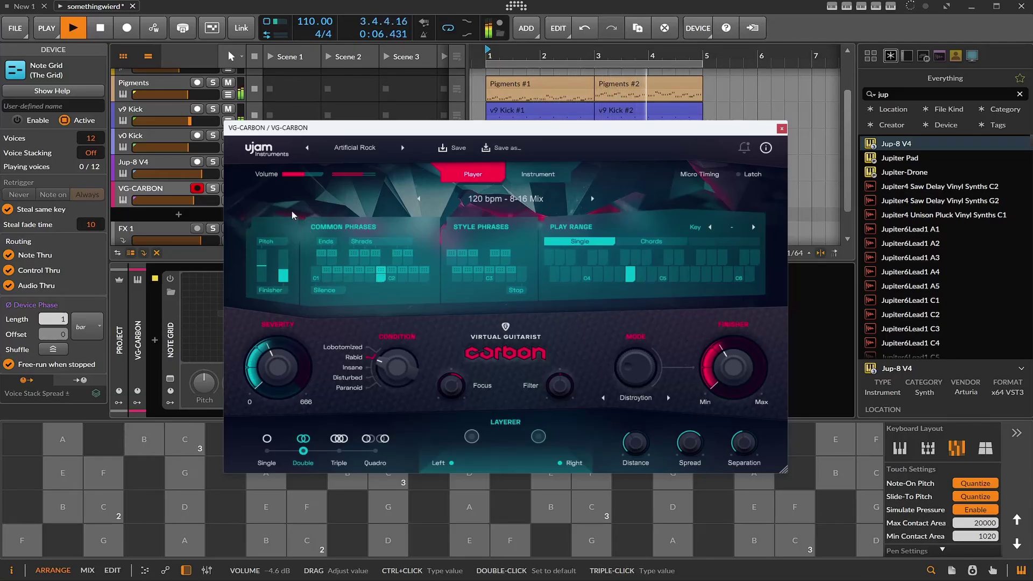
key(space)
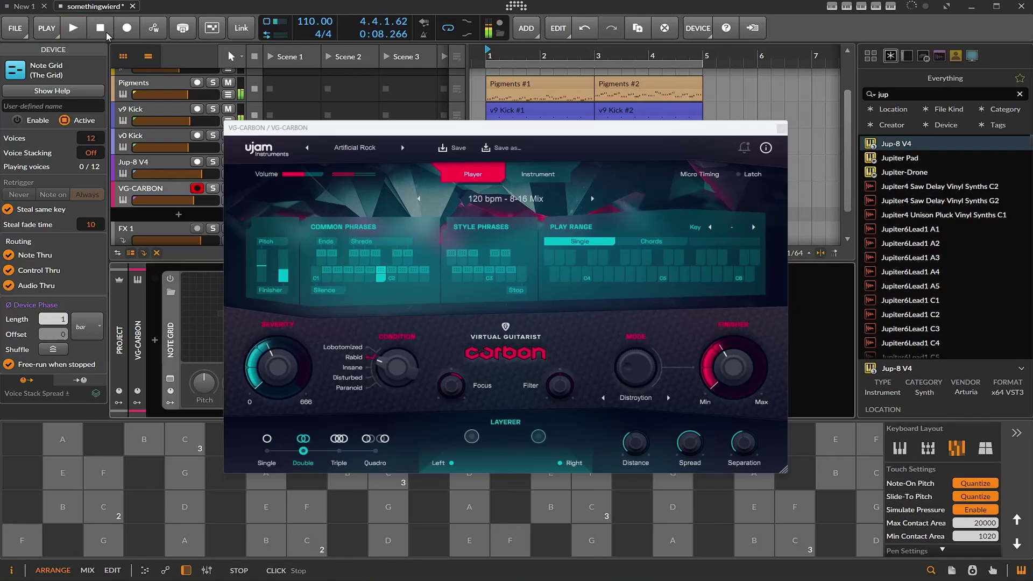
click(780, 130)
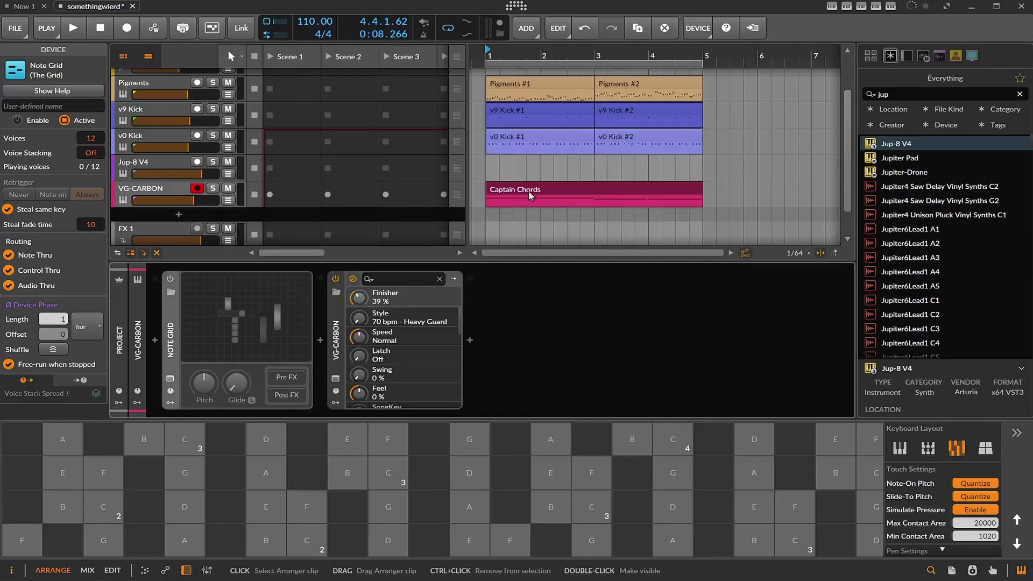
Step: Enable the Note Grid device on the VG-CARBON track and view its patch, closing the grid editor when done
click(170, 279)
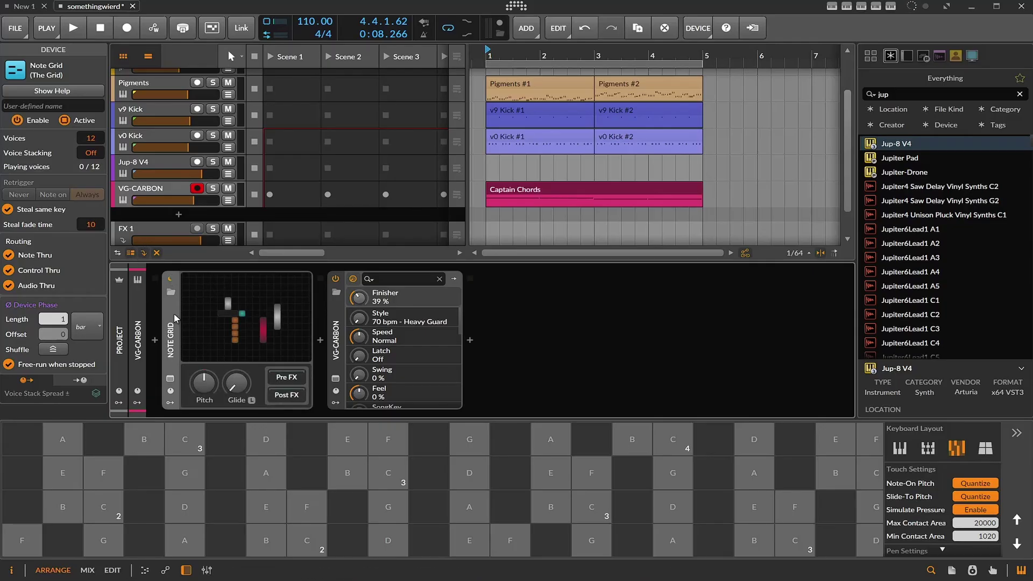
click(211, 330)
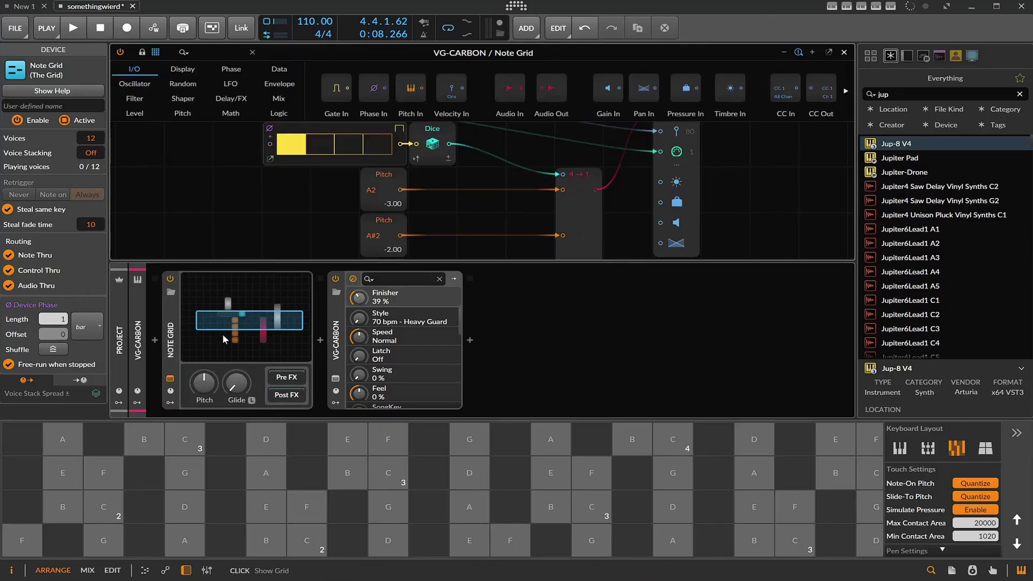
key(d)
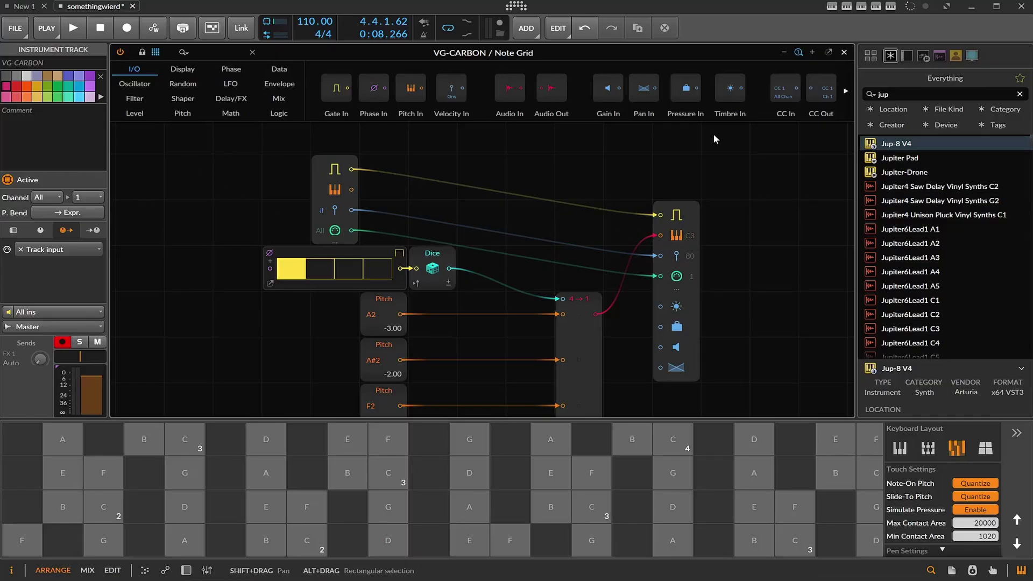
click(844, 52)
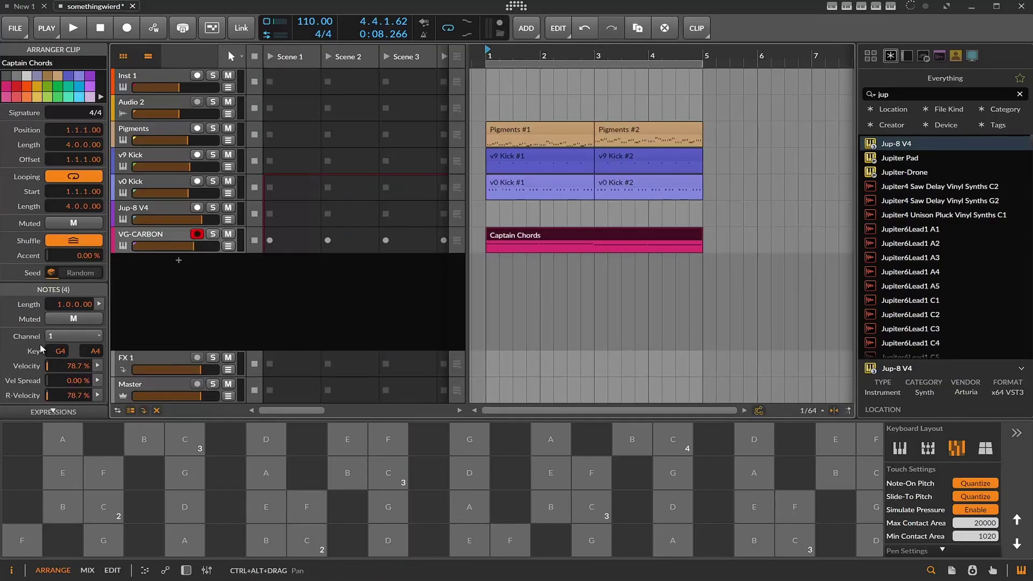
Step: Reopen the VG-CARBON track's Note Grid patch in an enlarged editor and examine its trigger, Dice and Pitch modules
click(161, 240)
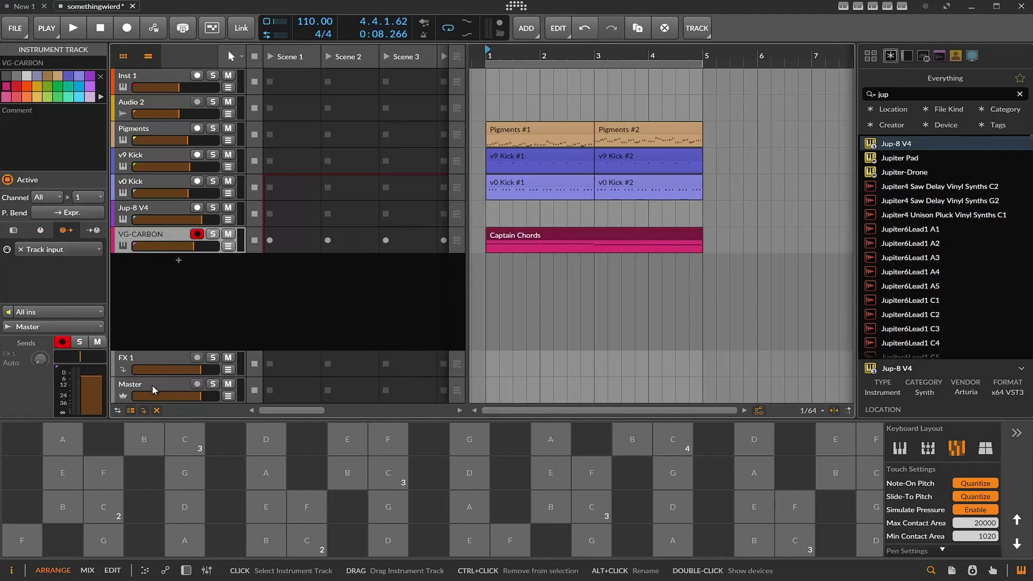
click(186, 570)
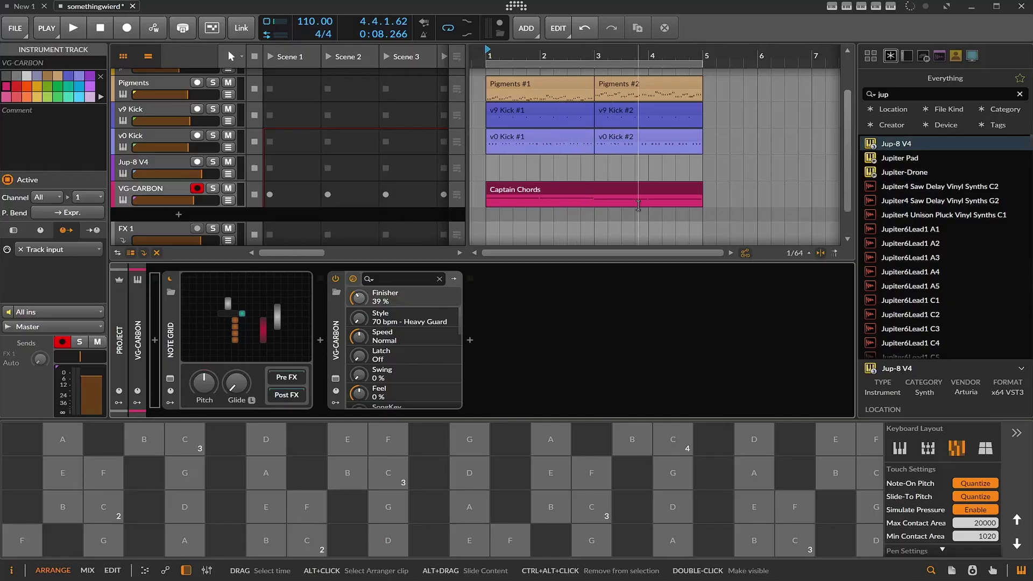
click(170, 339)
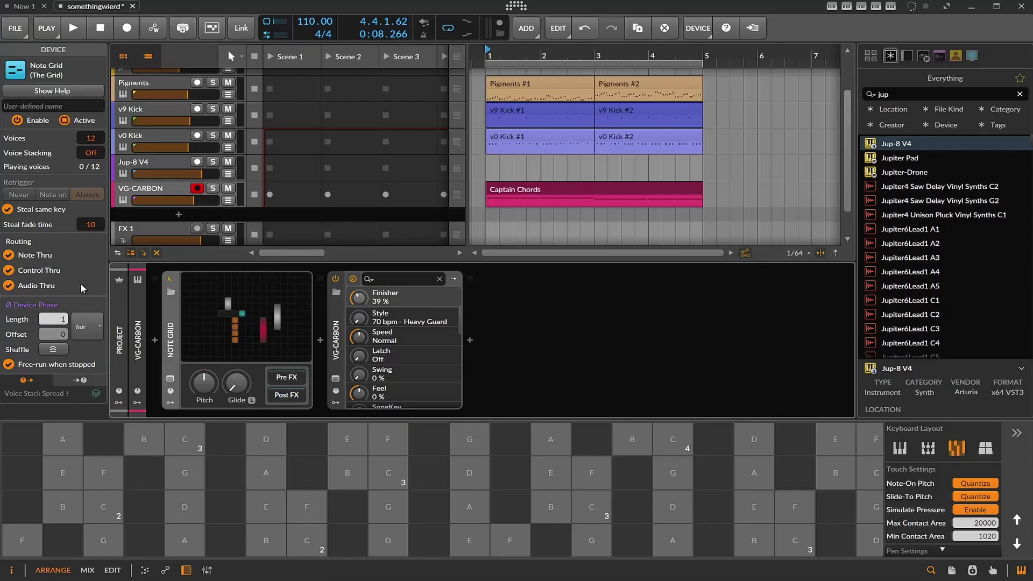
click(213, 343)
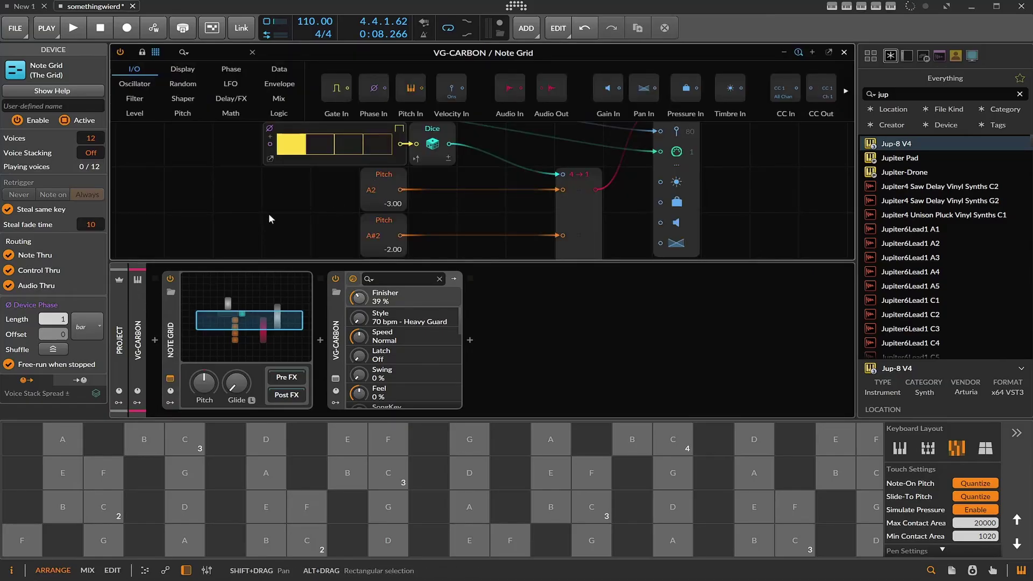
scroll(300, 205, up, 2)
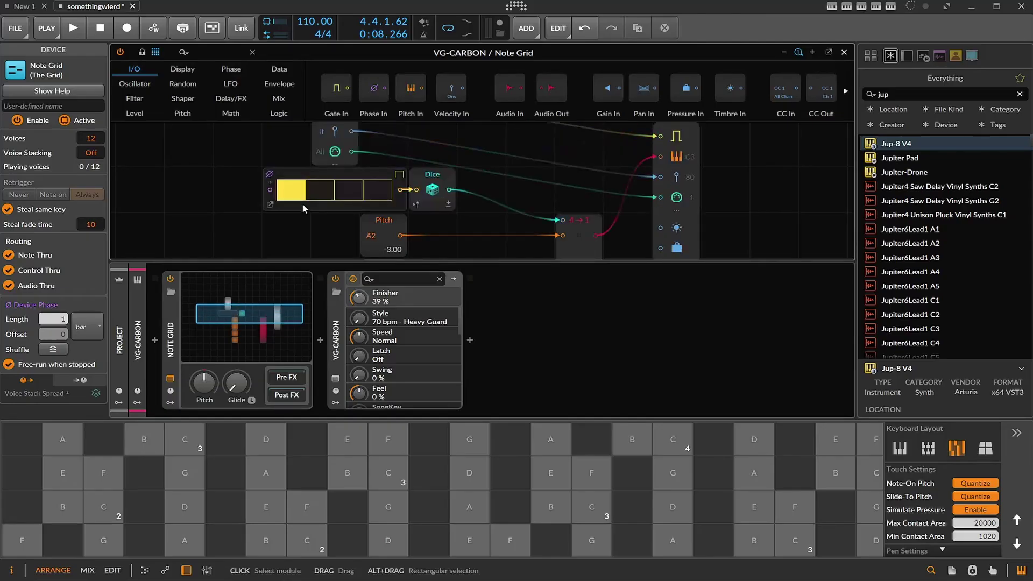
scroll(302, 212, up, 2)
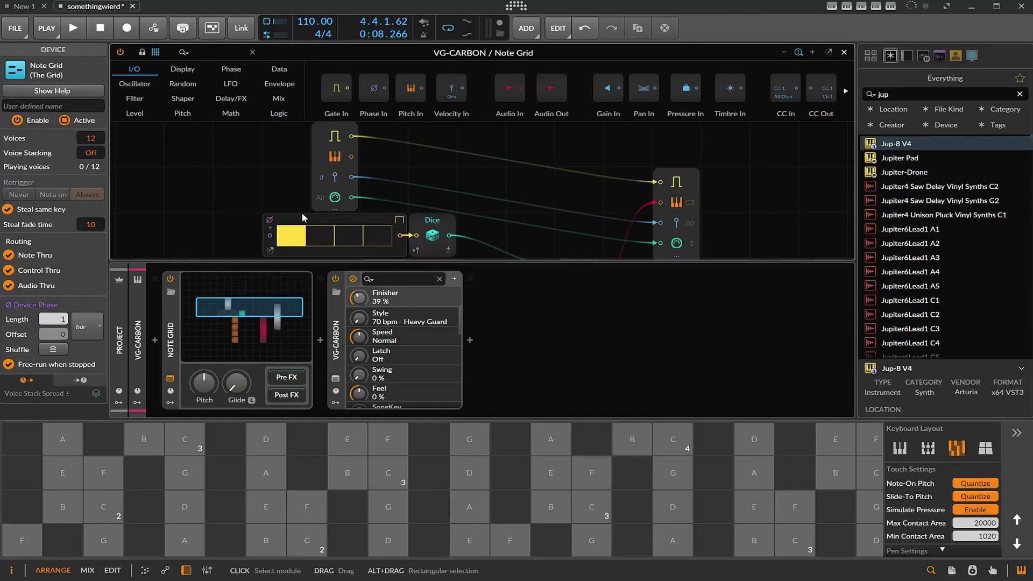
scroll(317, 215, down, 8)
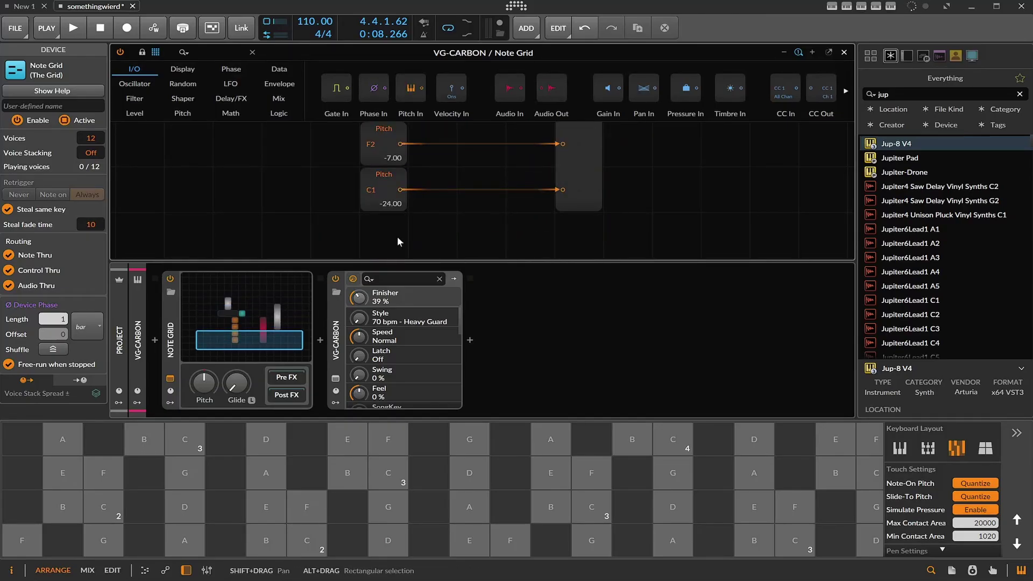
drag(519, 261, 517, 370)
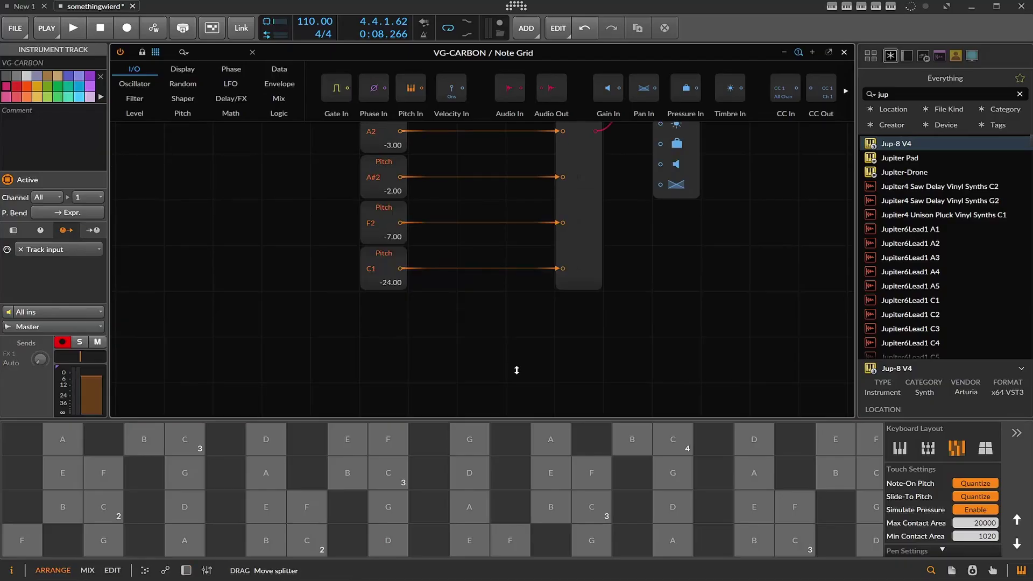
scroll(592, 370, up, 6)
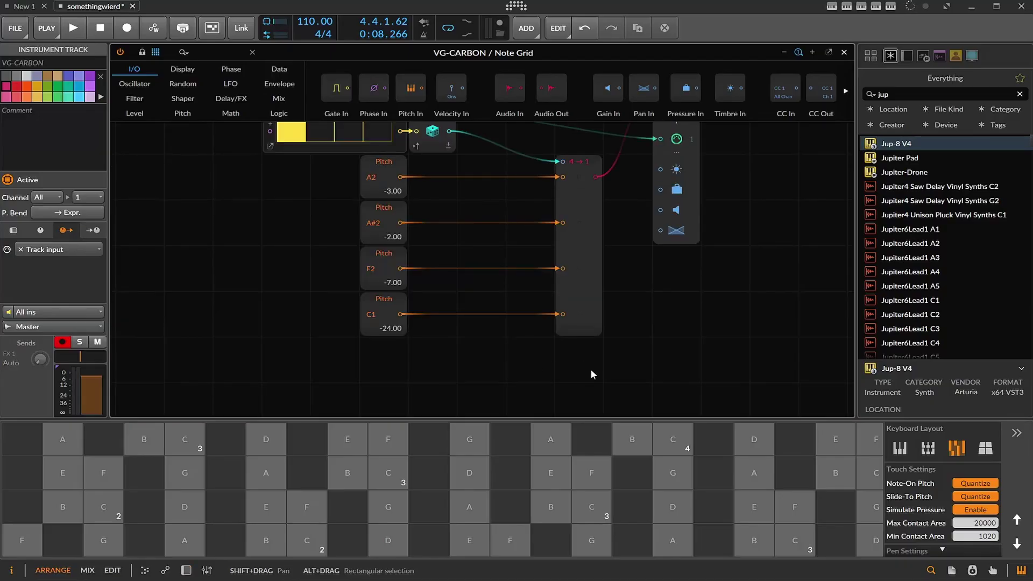
Step: Select the four-input Merge module and watch its pitch selection during playback, stopping playback when done
scroll(589, 283, down, 2)
click(590, 282)
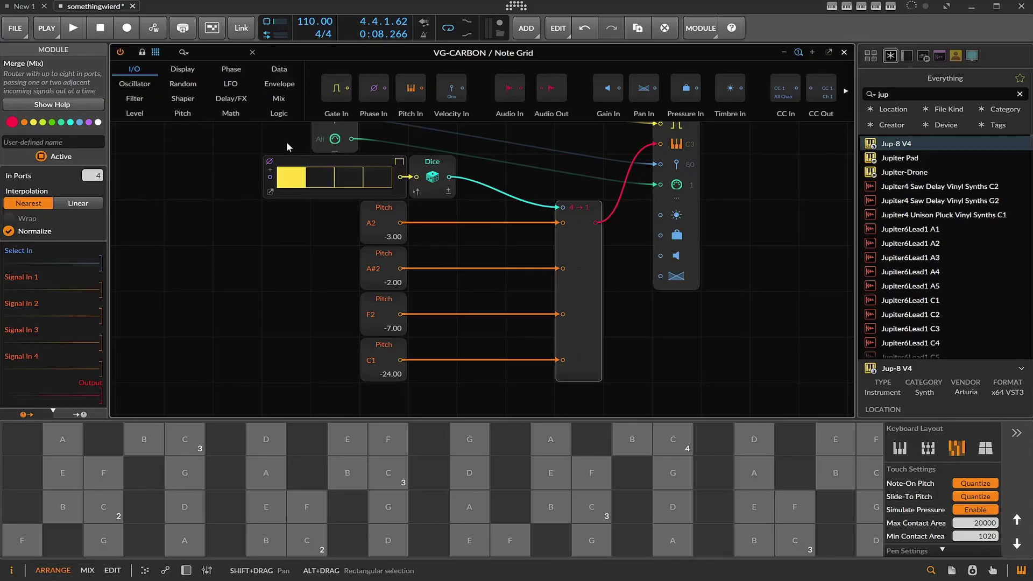
click(84, 31)
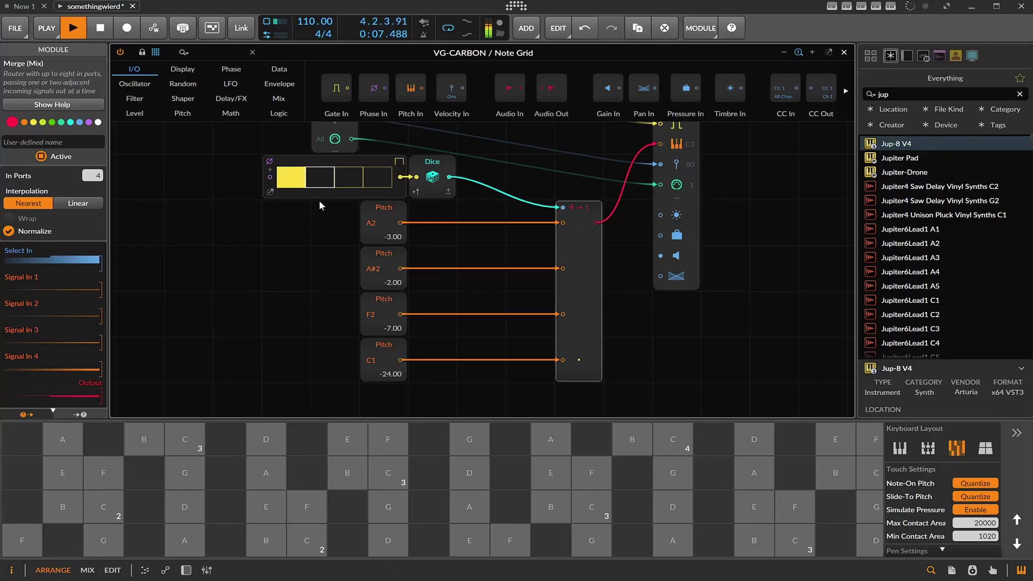
click(102, 27)
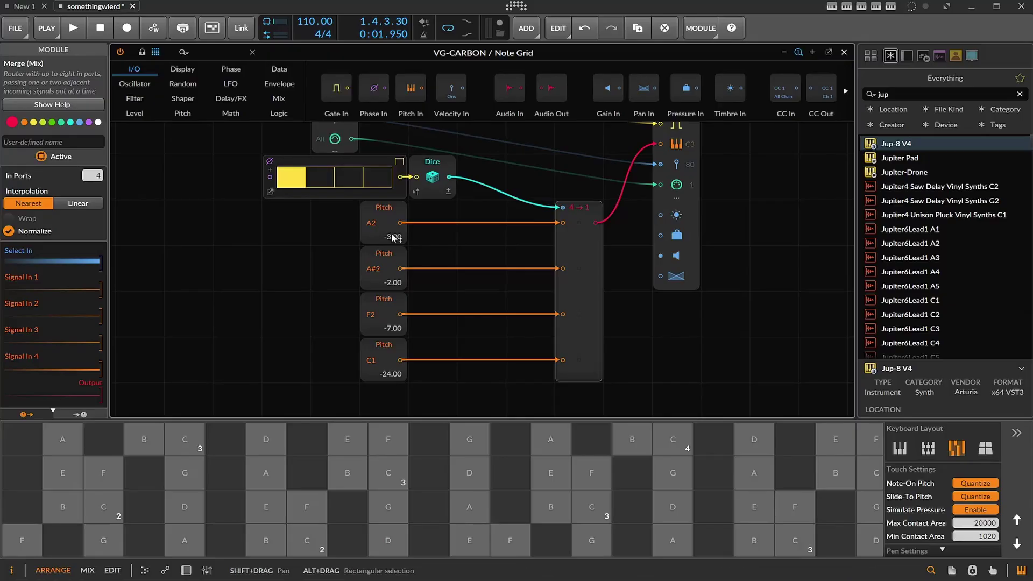
Step: Select the Dice module and view its help page, closing the help when done
scroll(434, 233, up, 2)
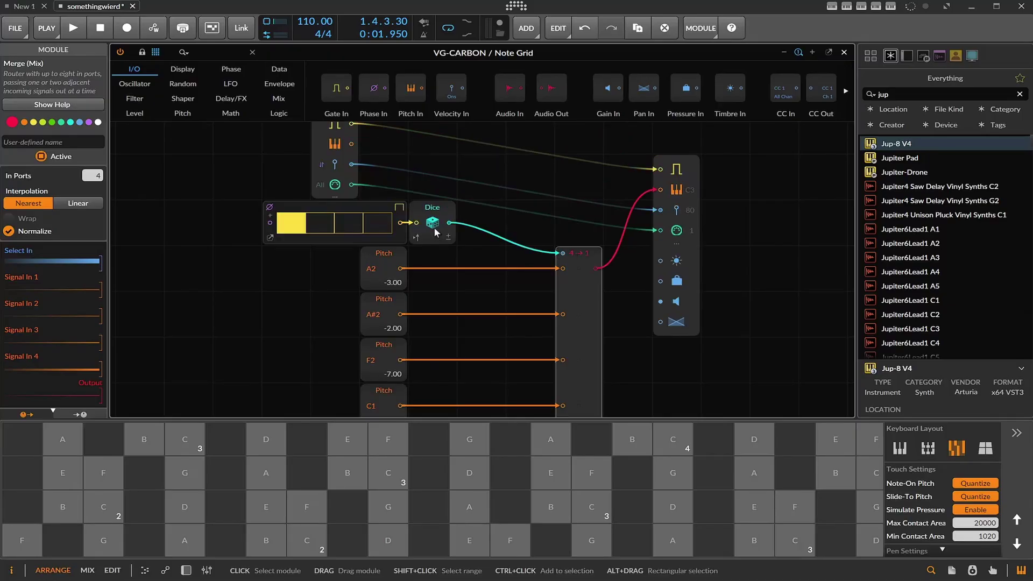
click(434, 224)
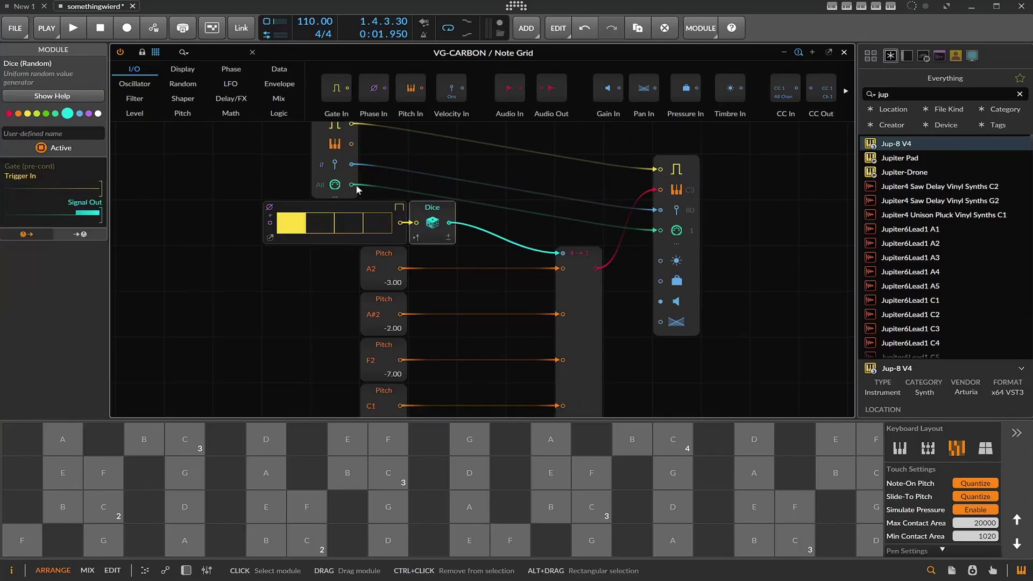
click(57, 96)
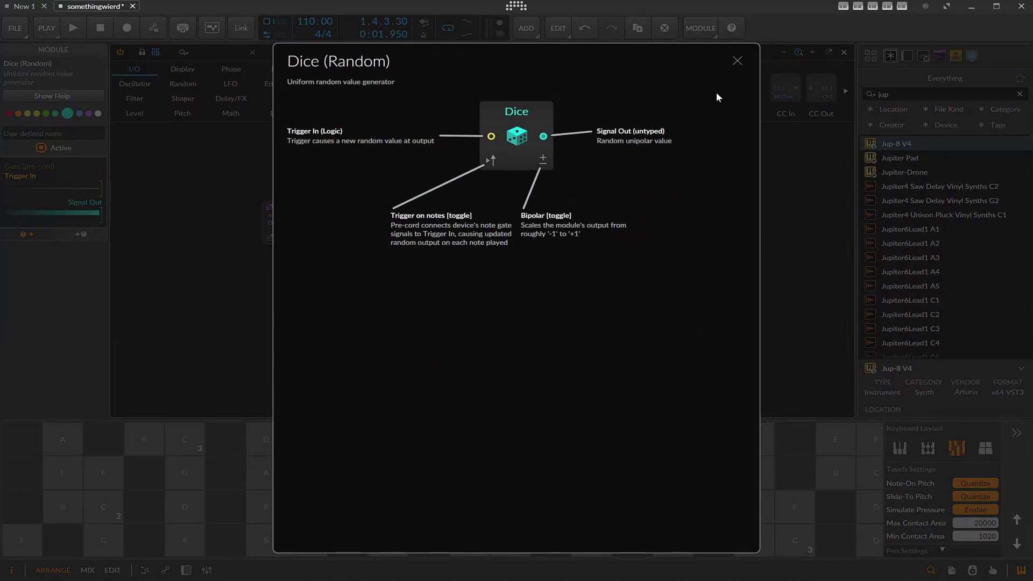
click(737, 60)
scroll(535, 225, down, 2)
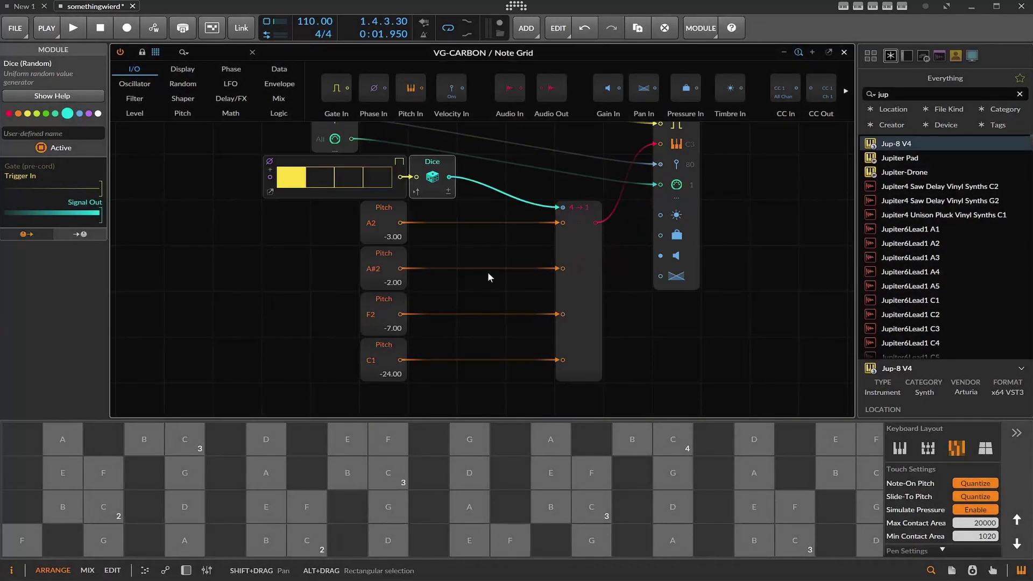
Step: Turn off Normalize on the four-input Merge module
click(589, 286)
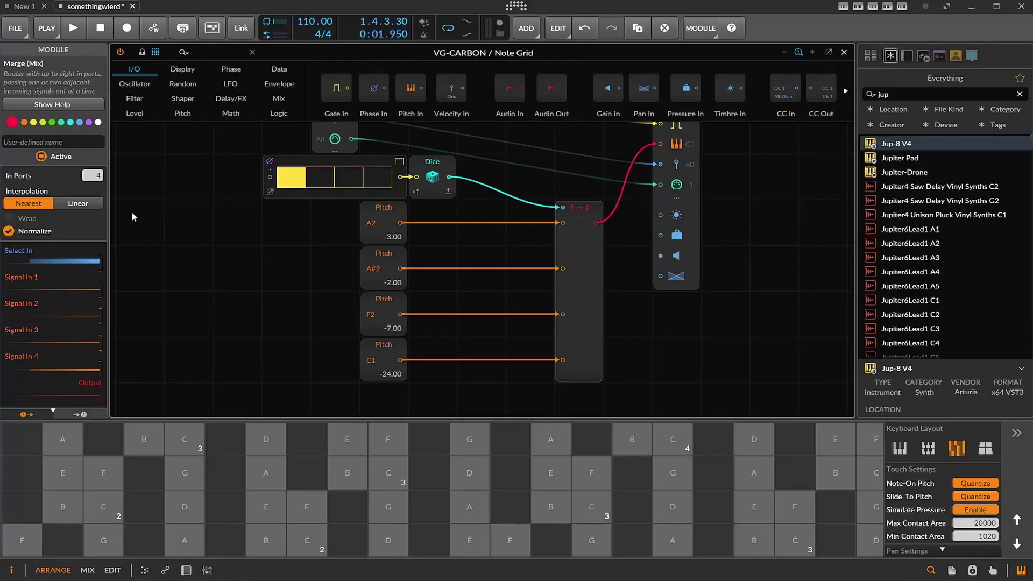
click(9, 232)
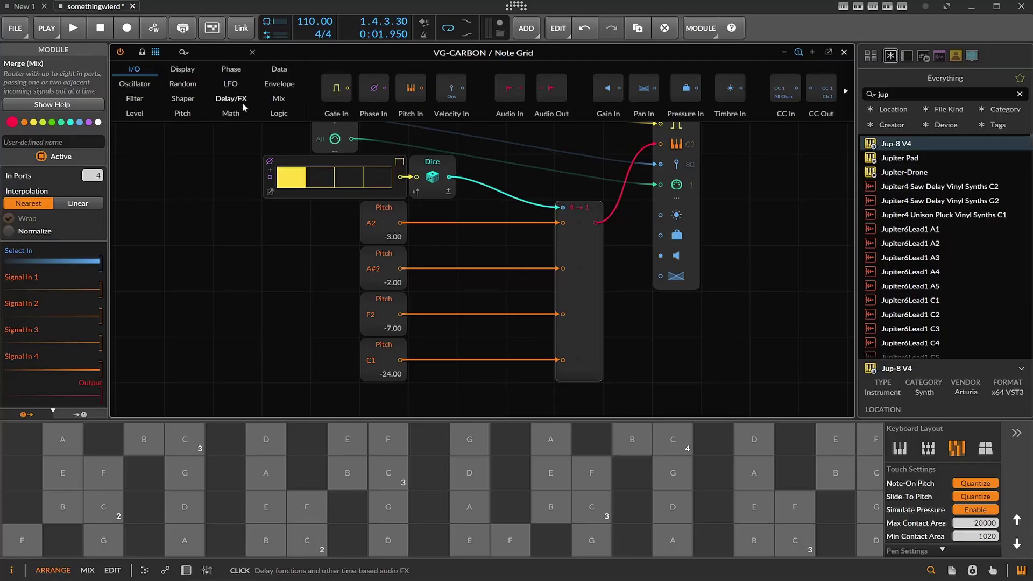
Step: Add a Value Readout module fed by the Dice output and watch its values during playback, stopping when done
click(188, 83)
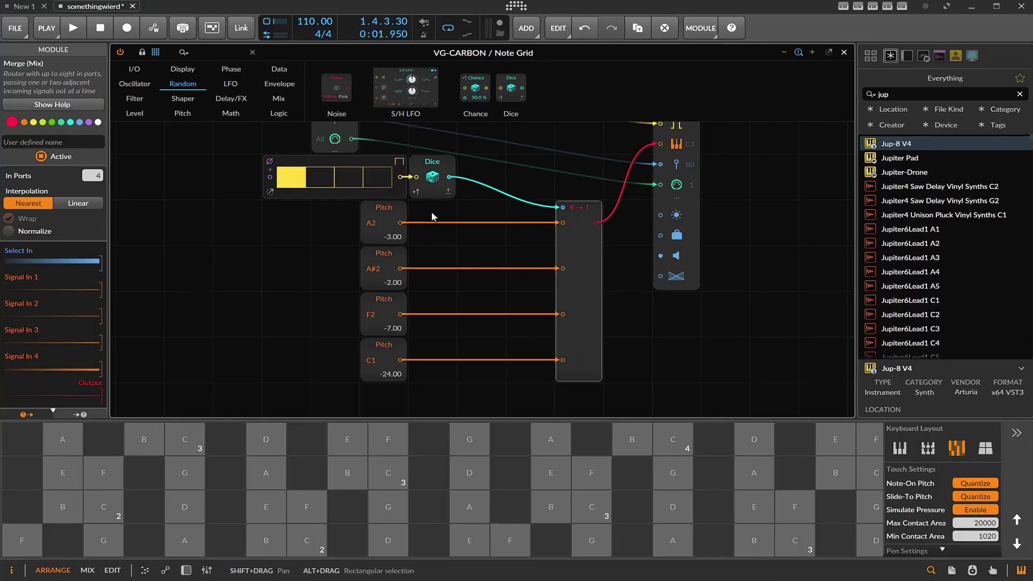
click(183, 69)
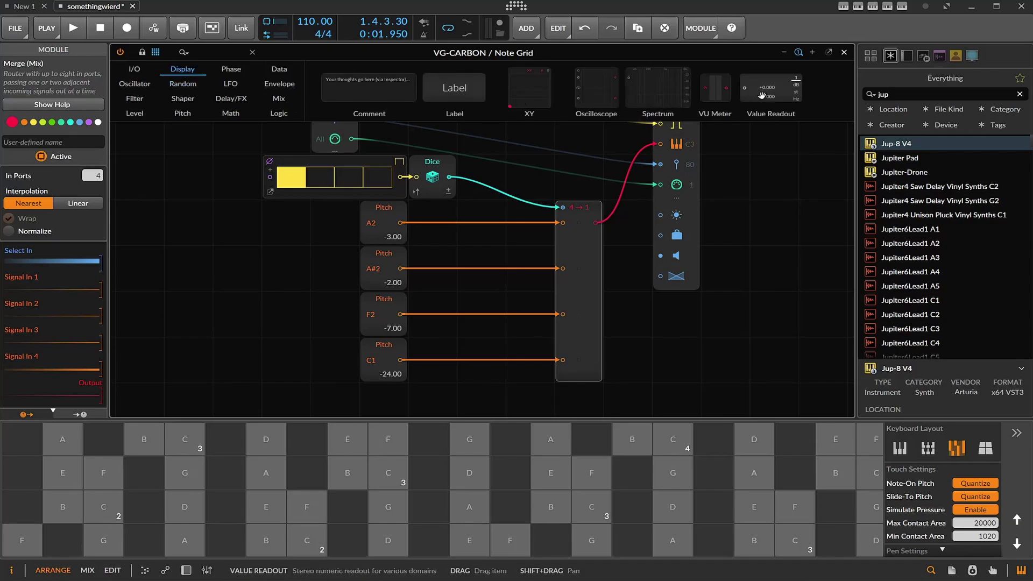
drag(771, 88, 515, 177)
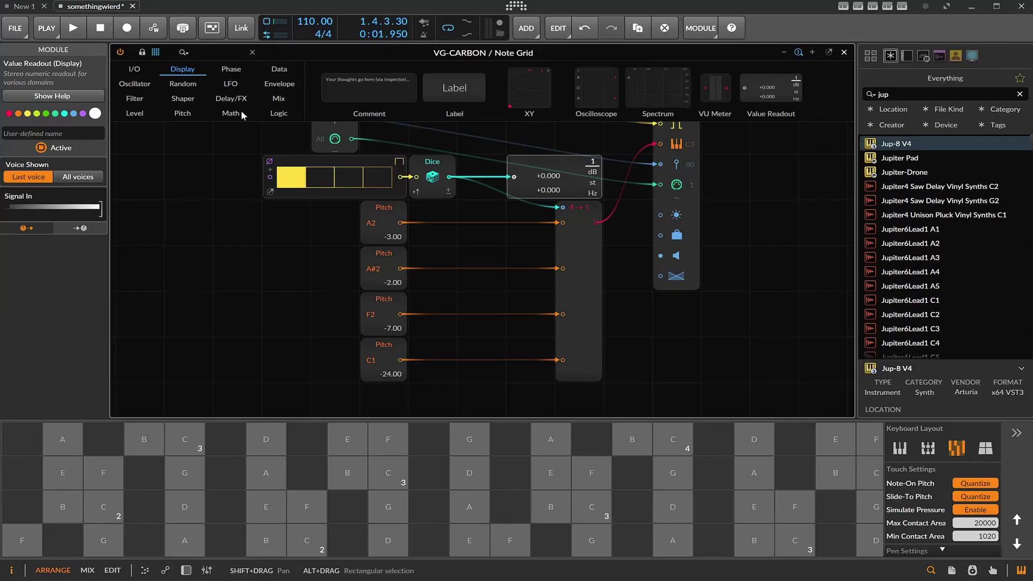
click(80, 29)
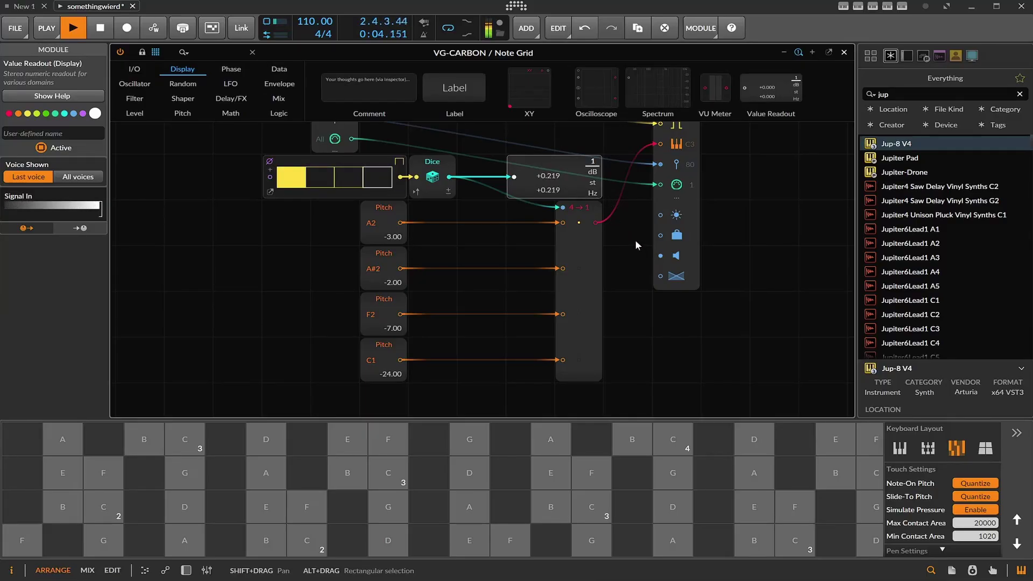
click(104, 30)
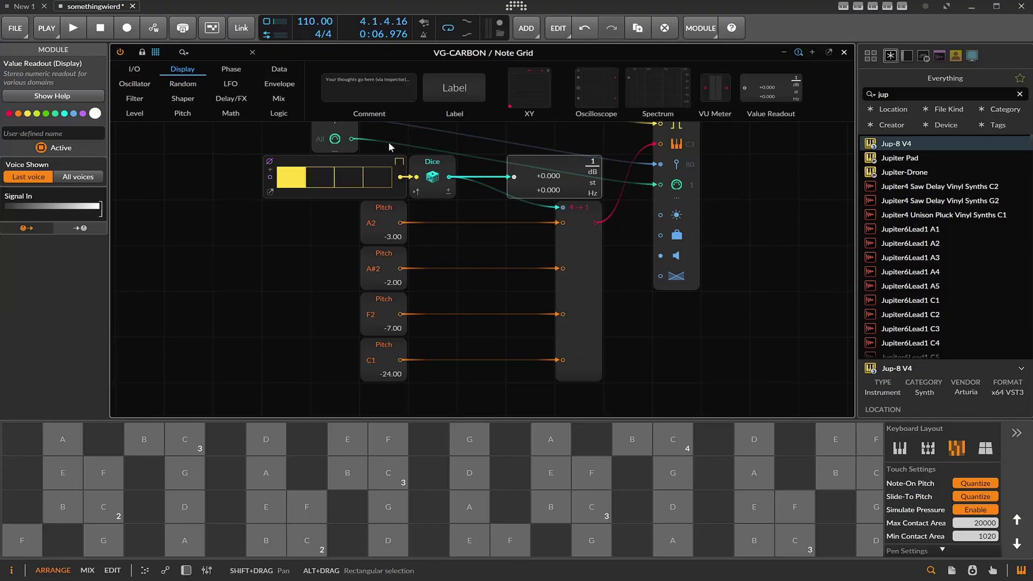
Step: During playback, disconnect the Value Readout, move it one grid row higher and reconnect the Dice output to it, stopping playback when done
click(75, 27)
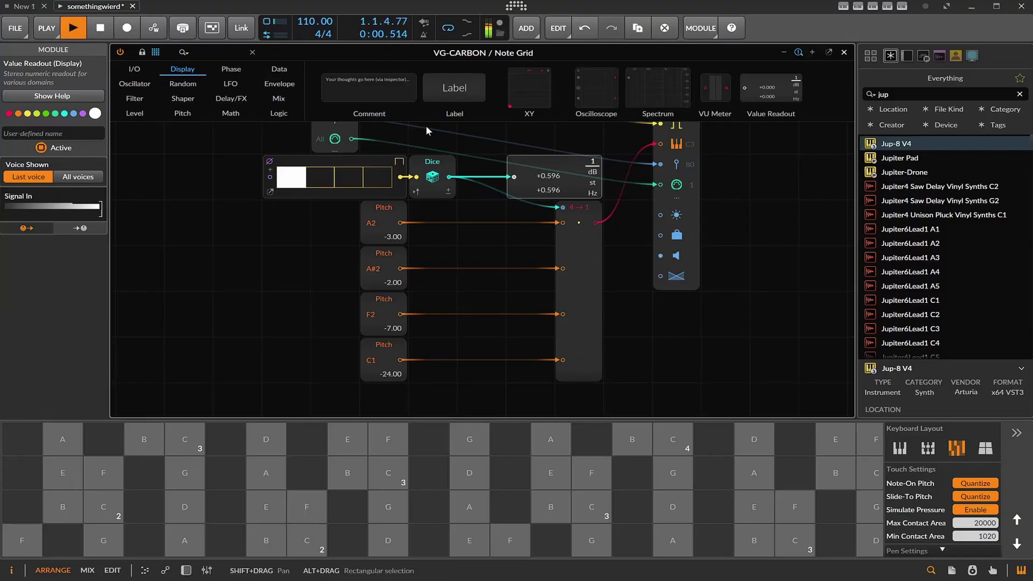
click(514, 176)
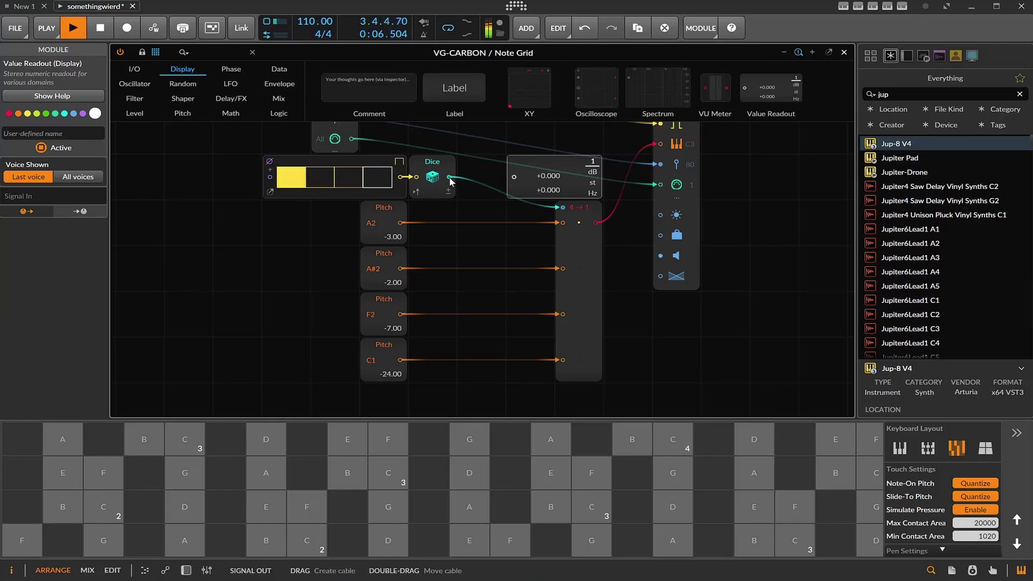
scroll(453, 176, up, 3)
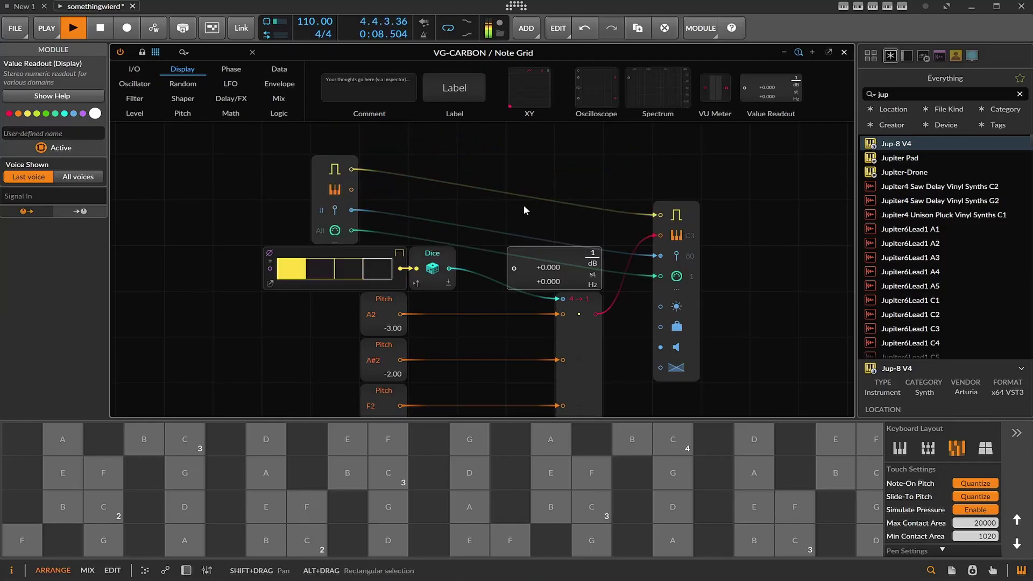
drag(533, 256, 533, 210)
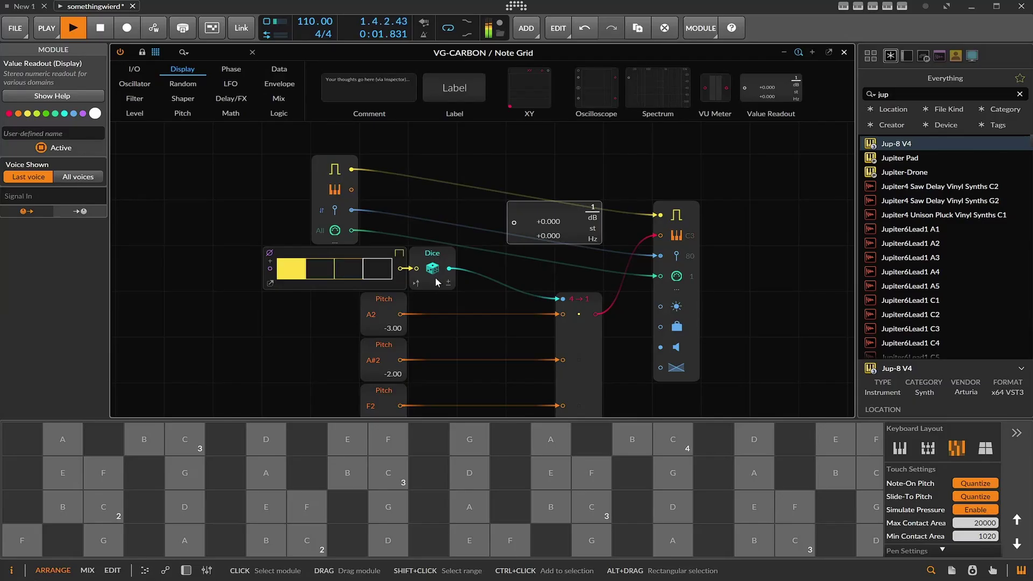
drag(450, 273, 514, 223)
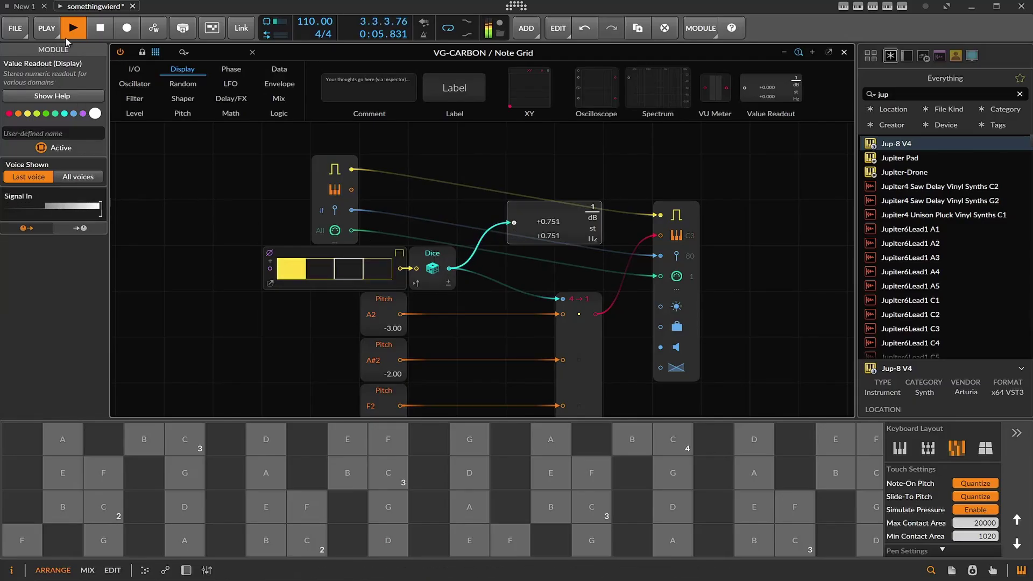
key(space)
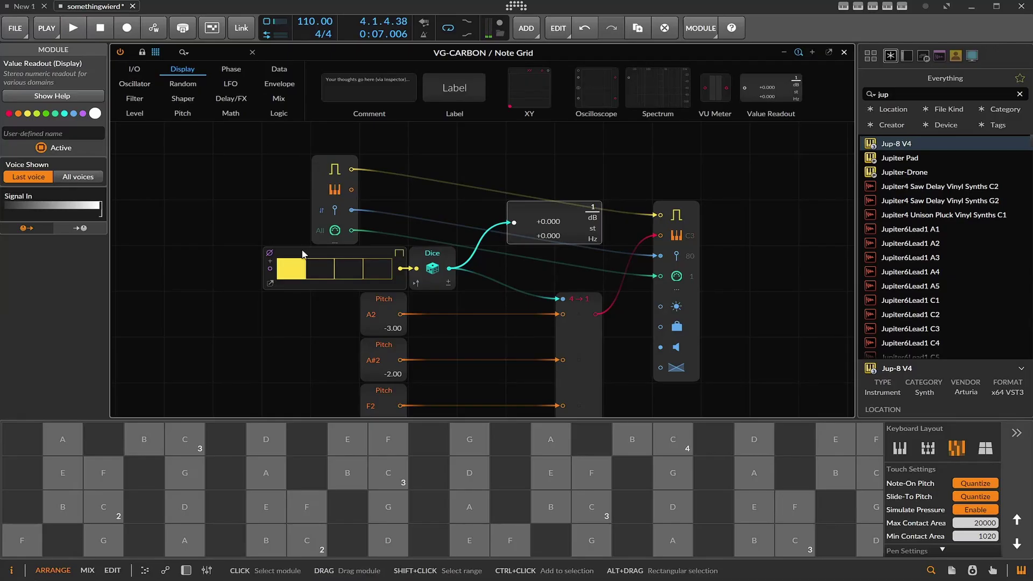
Step: Delete the Dice and Value Readout modules from the patch
scroll(303, 256, down, 2)
scroll(303, 256, up, 1)
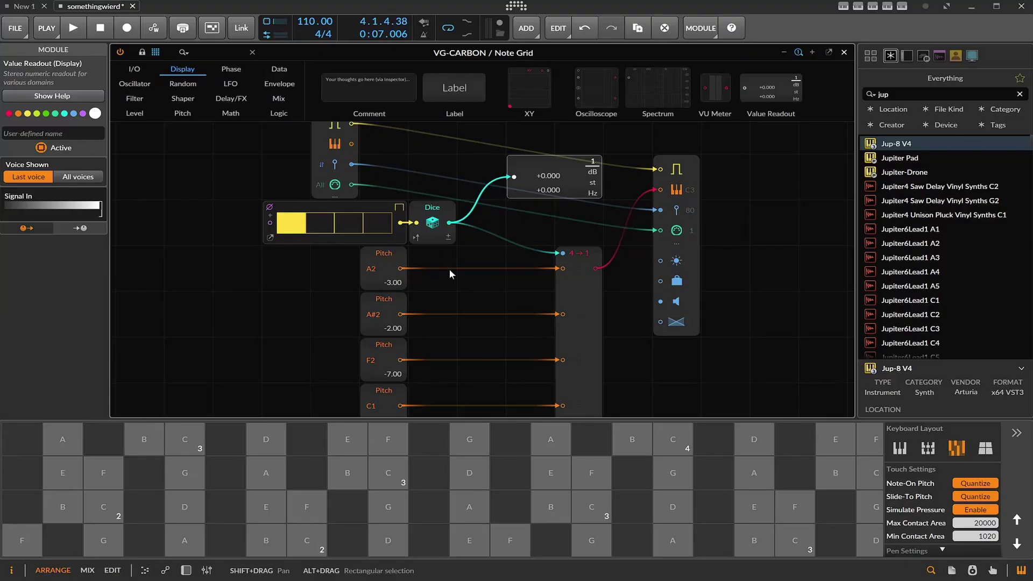
scroll(450, 260, down, 2)
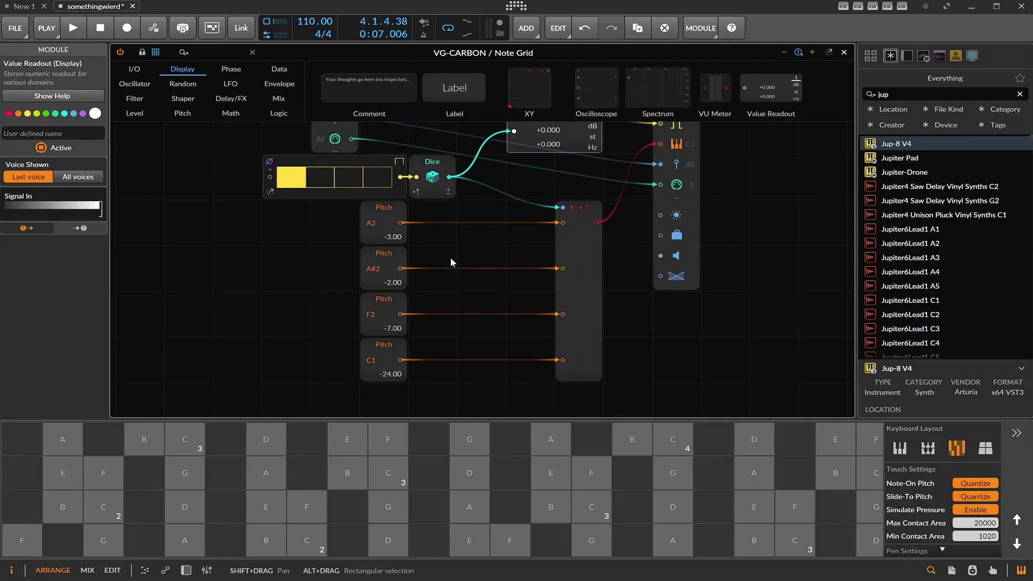
scroll(435, 229, up, 4)
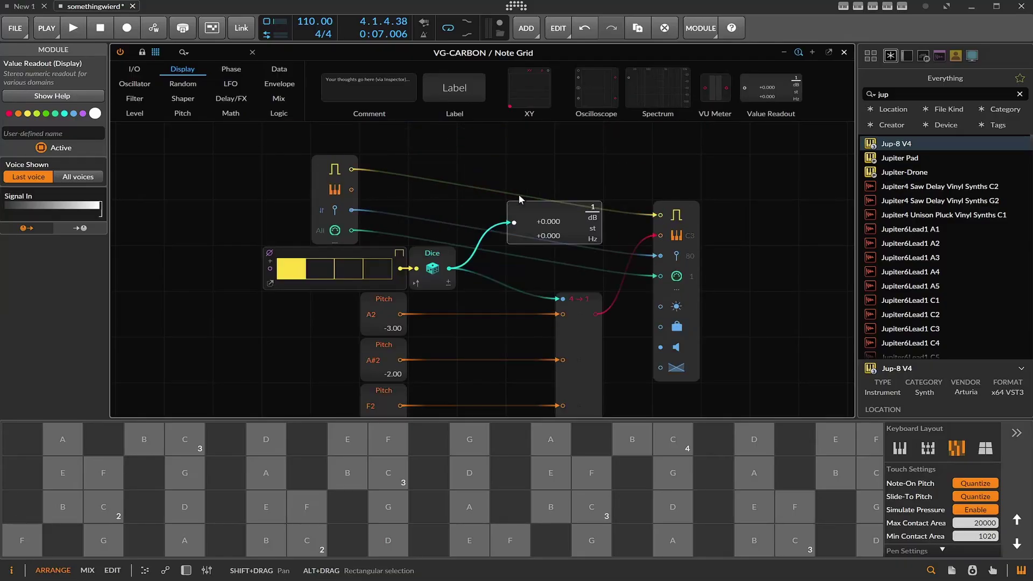
click(434, 264)
key(Delete)
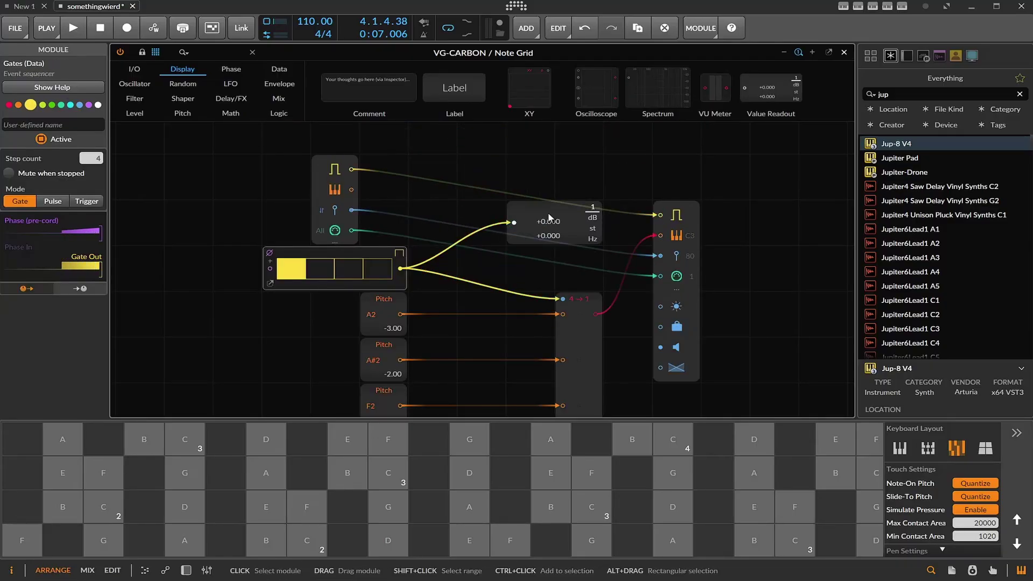
click(550, 216)
key(Delete)
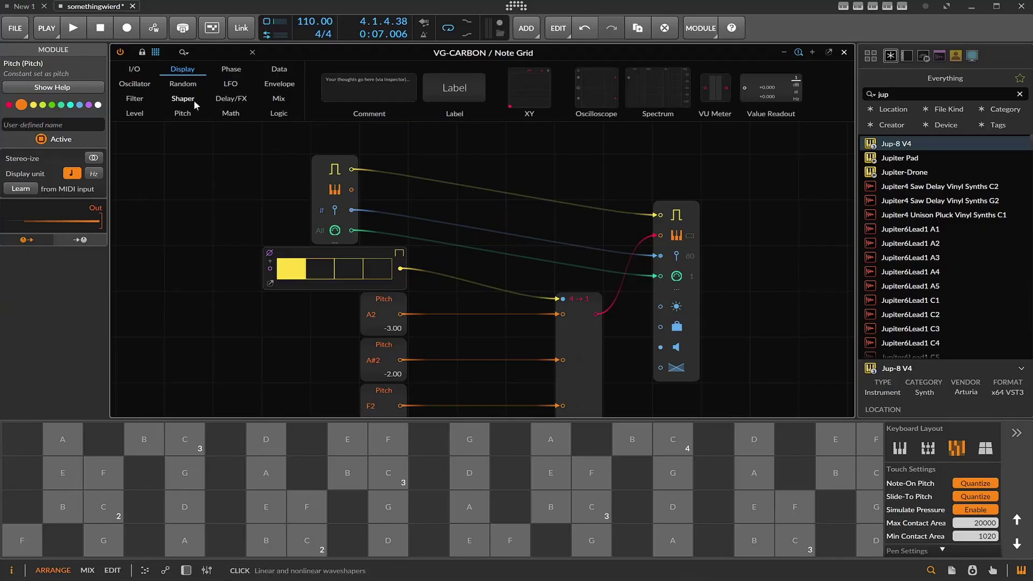
Step: Insert a new Dice module between the Gates sequencer and the Merge select input, and test it with a playback run
click(182, 84)
drag(511, 89, 401, 269)
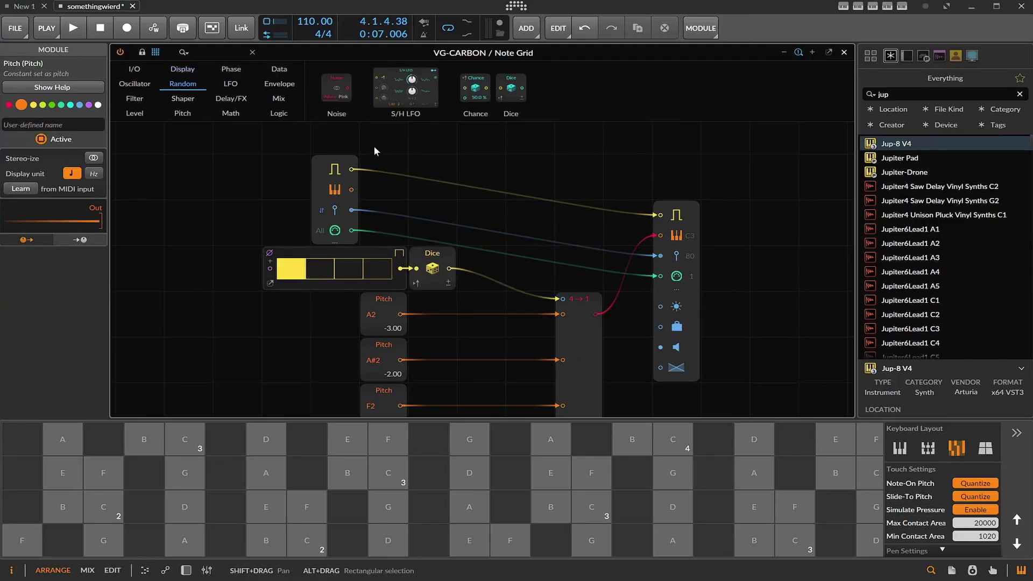
click(73, 28)
scroll(377, 166, down, 2)
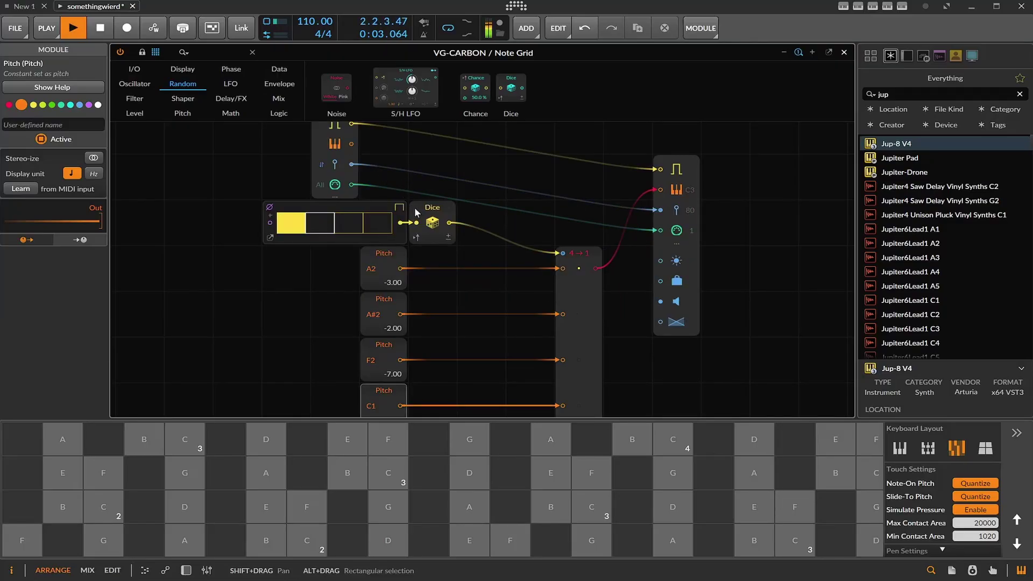
scroll(417, 208, down, 4)
scroll(417, 209, up, 2)
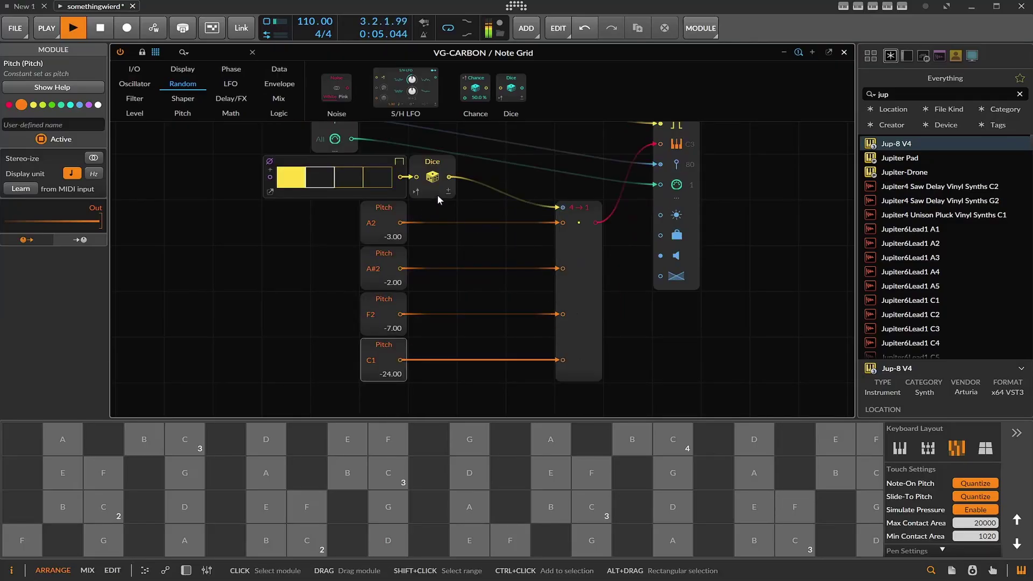
click(437, 195)
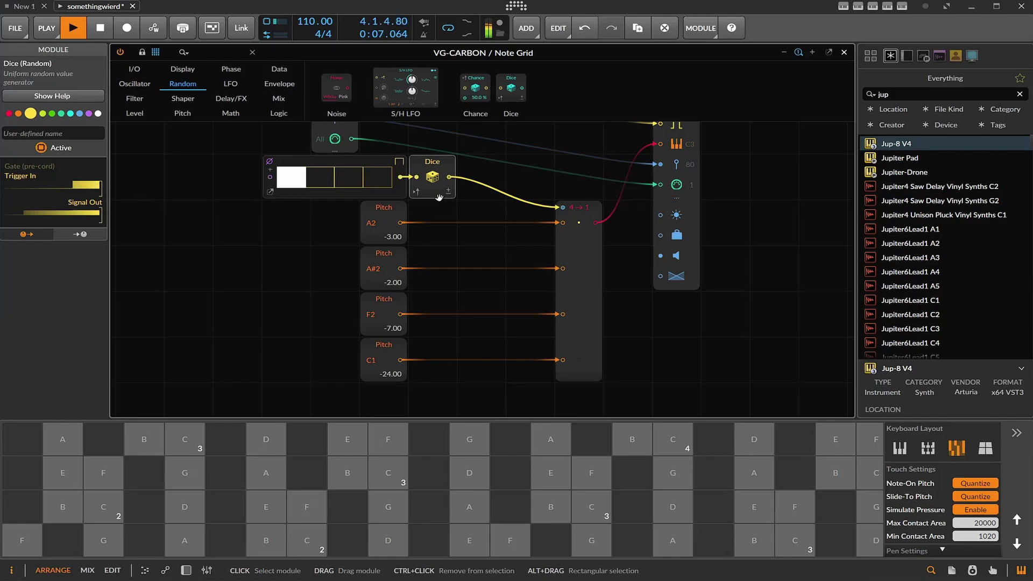
key(space)
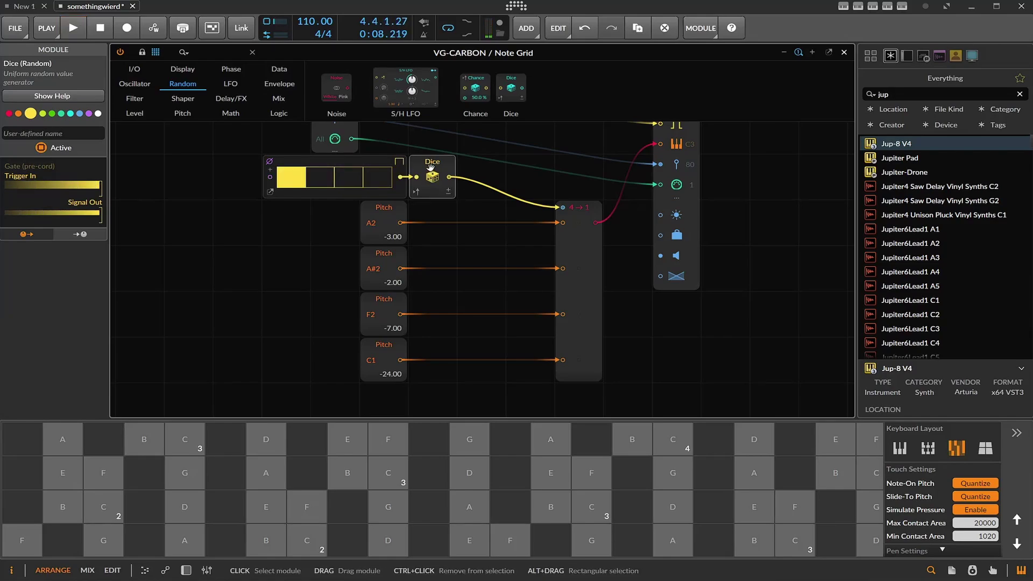
Step: Delete the Dice module and the cable into the Merge select input, and briefly test playback
key(Delete)
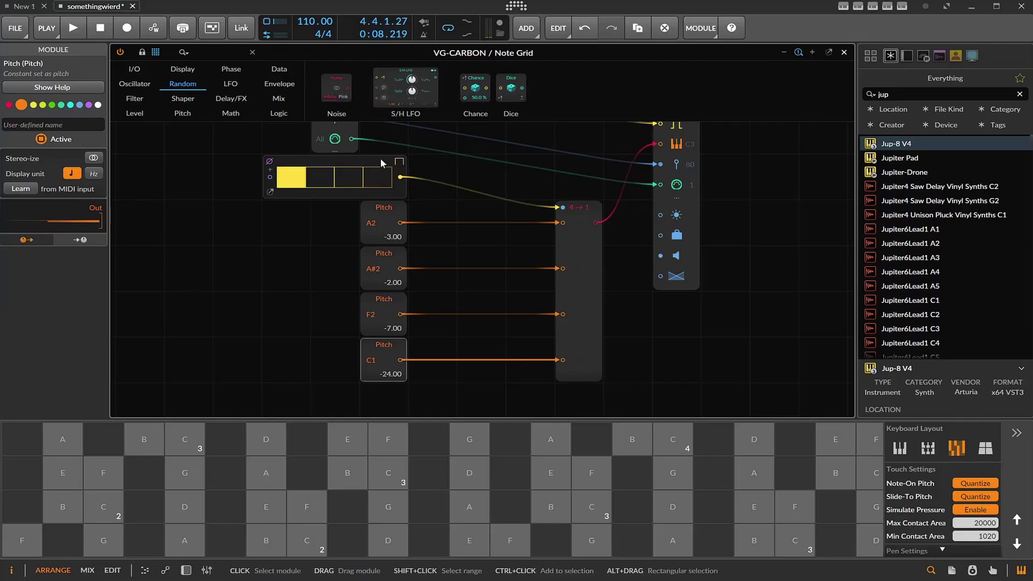
double_click(563, 209)
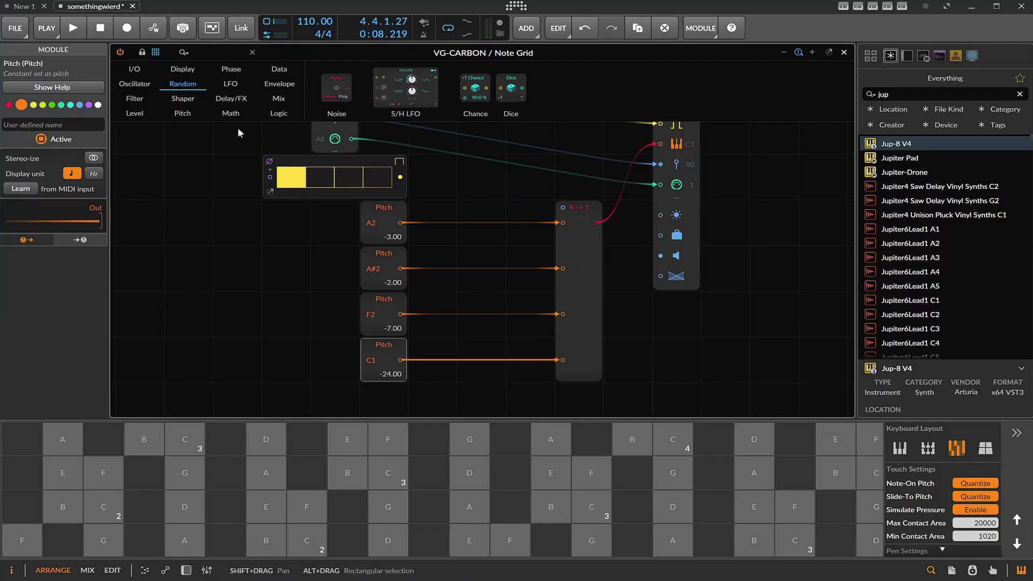
key(space)
key(space)
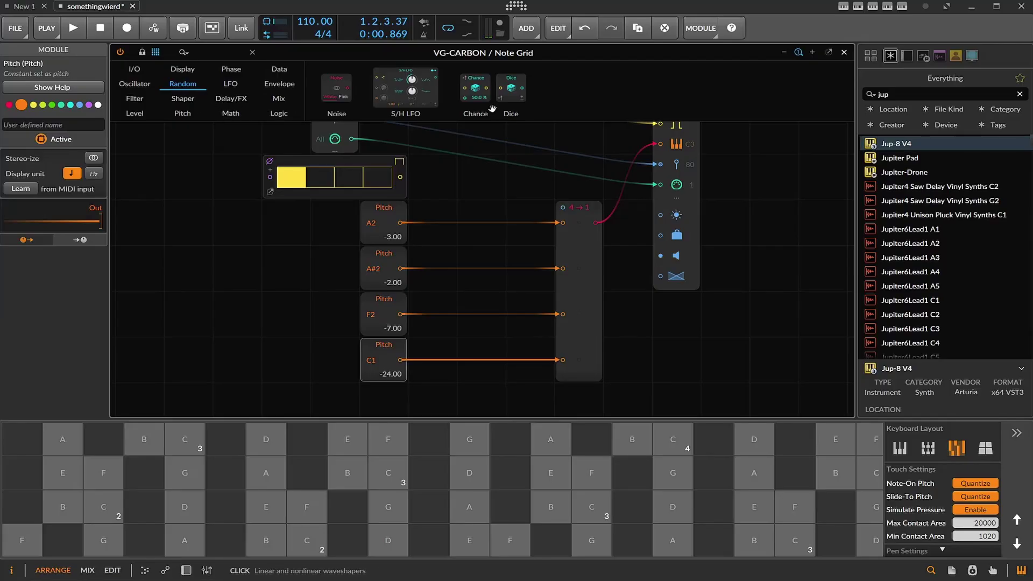
Step: Add a Dice module, wire it from the Gates output to the Merge select input, and test it with a playback run
drag(511, 89, 481, 177)
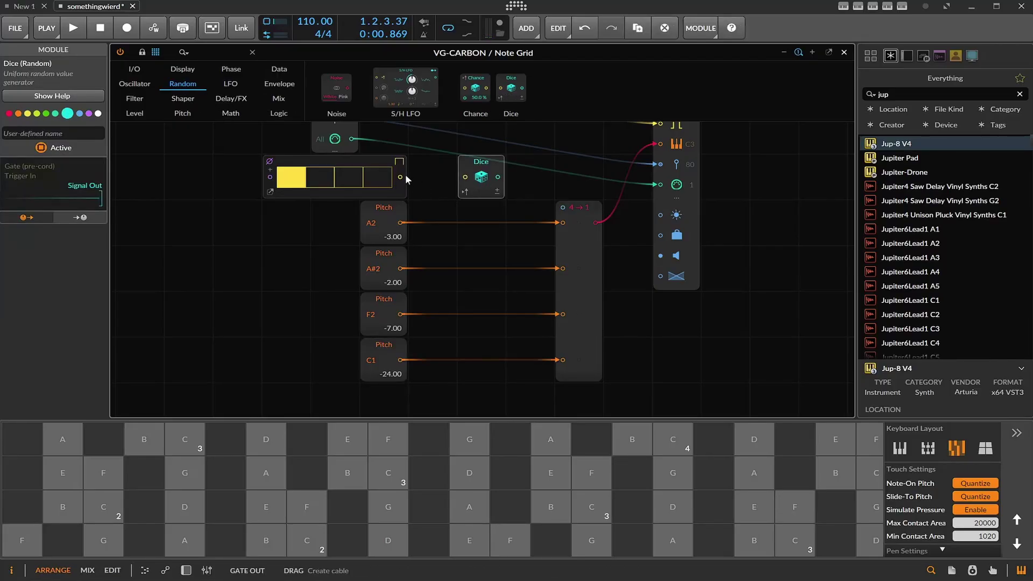
drag(401, 177, 563, 207)
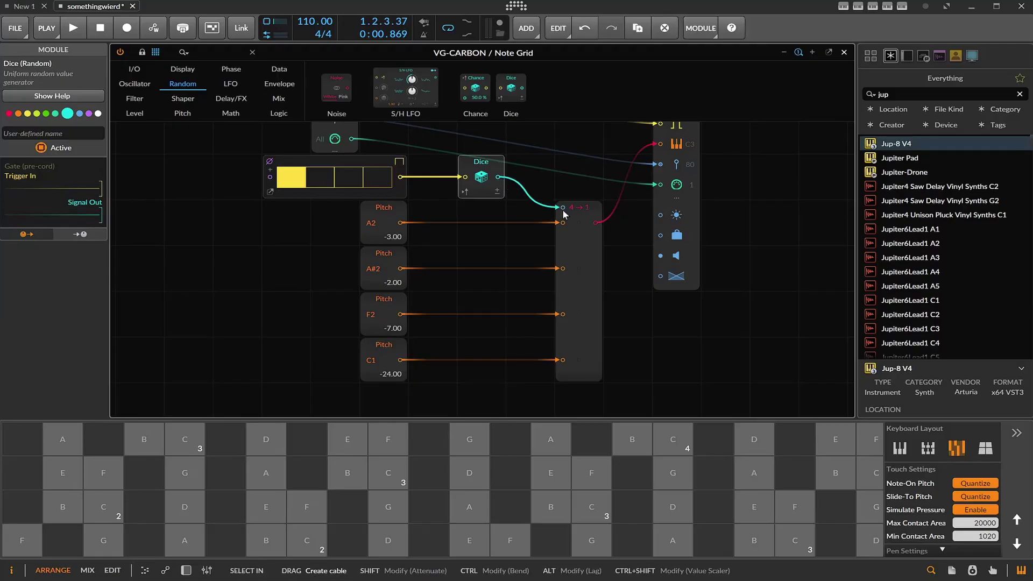
click(79, 32)
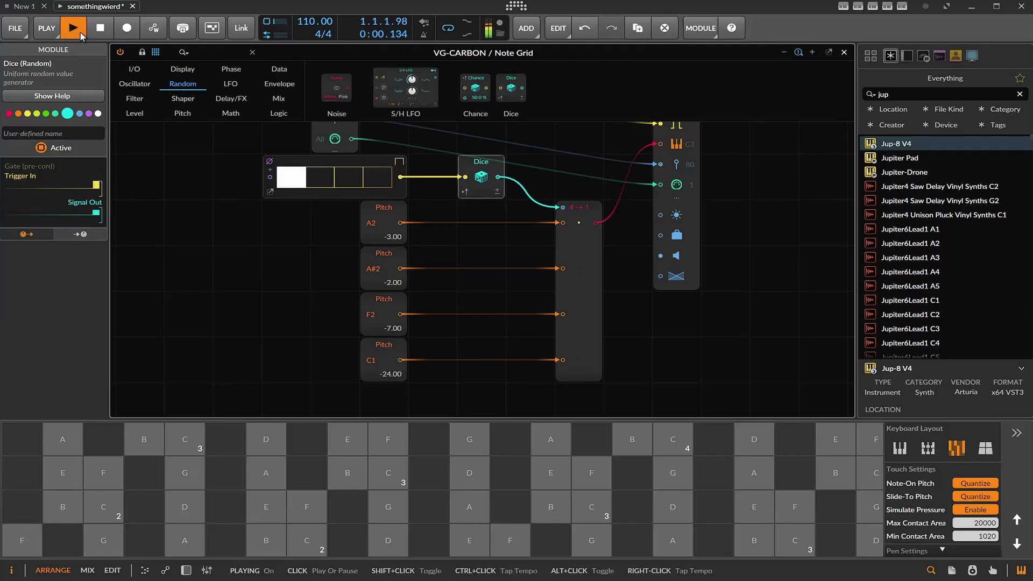
click(109, 31)
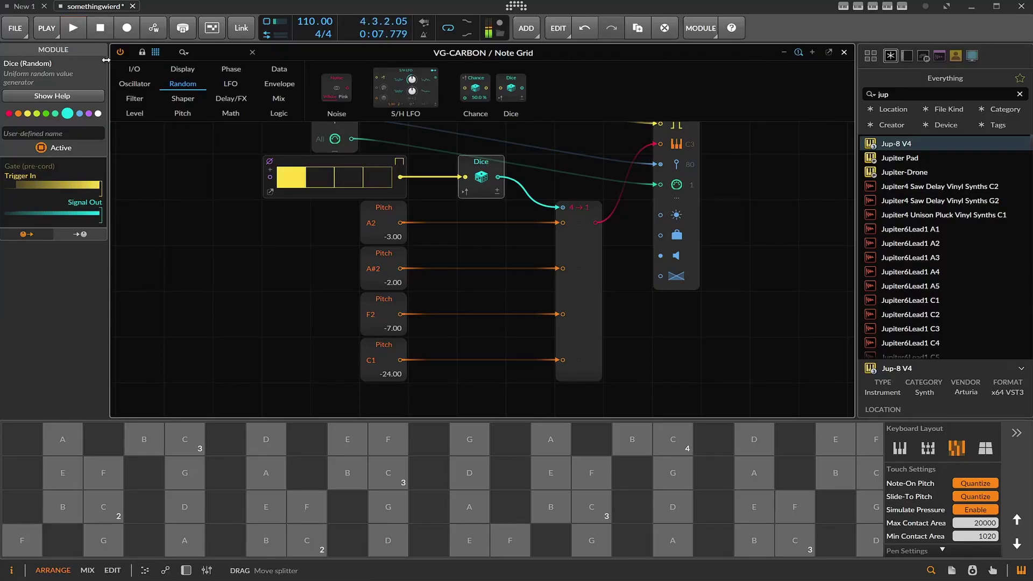
Step: Turn on Normalize for the Merge module and start a playback test
click(595, 271)
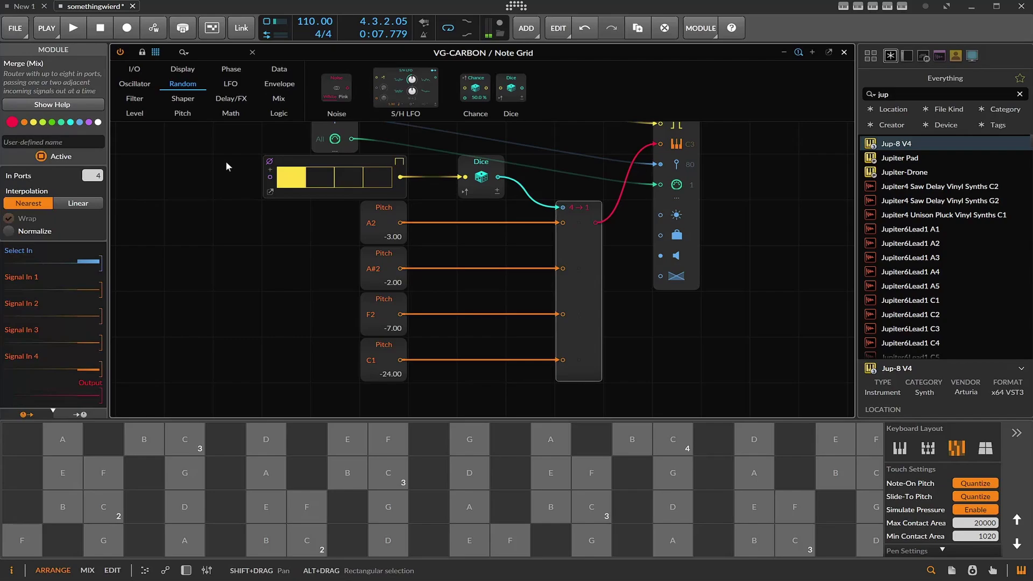
click(32, 232)
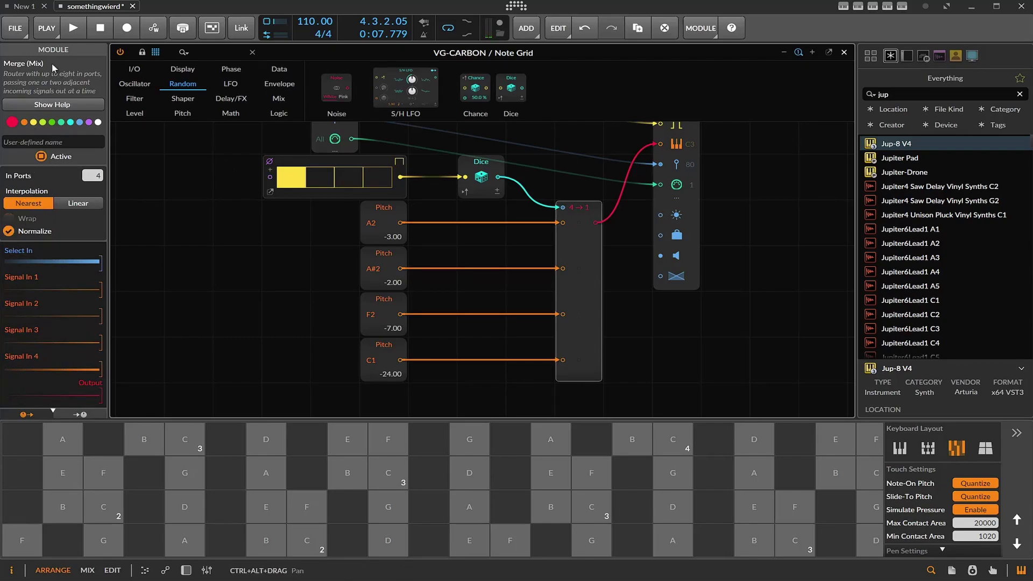
click(67, 28)
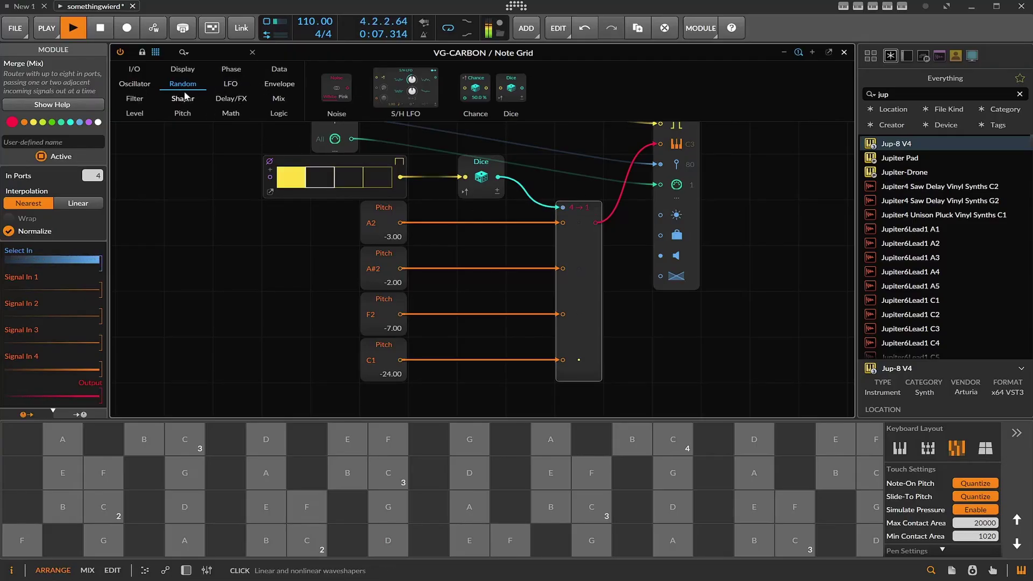
Step: Add a Value Readout module fed by the Dice output during playback, and stop the transport
click(182, 68)
drag(771, 86, 558, 162)
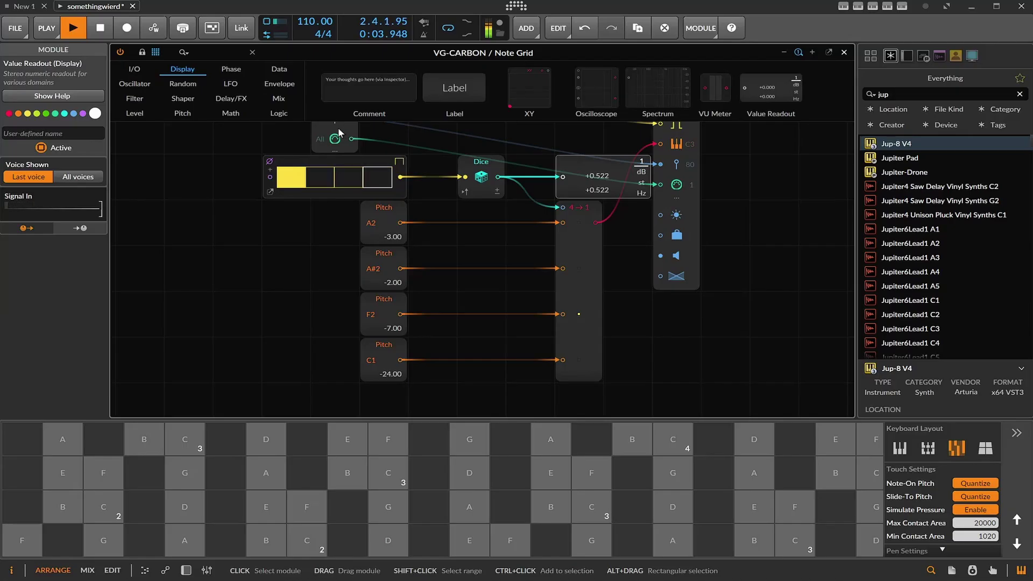
click(109, 31)
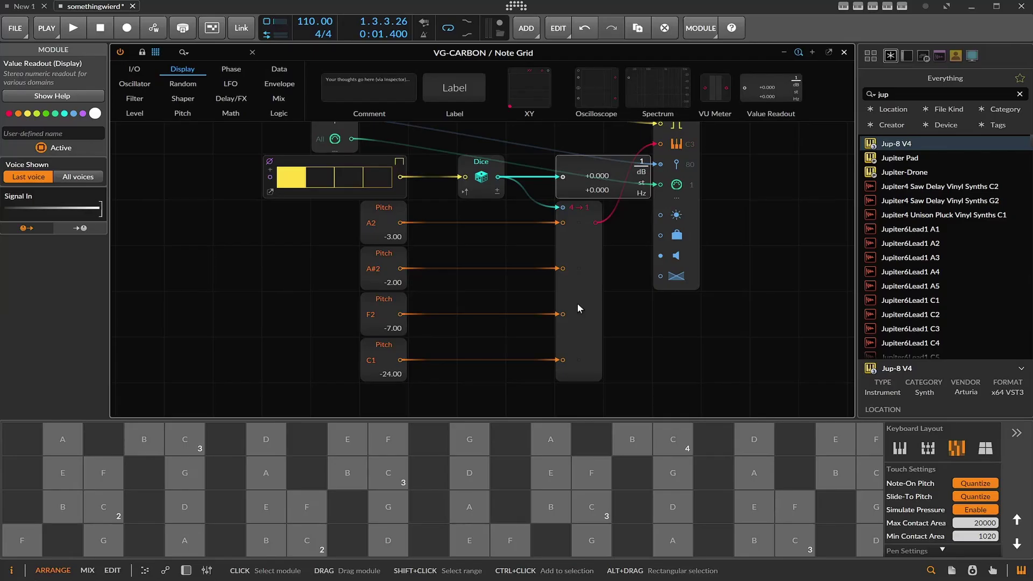
Step: Close the Note Grid editor and show the device chain of the VG-CARBON track
scroll(577, 303, down, 2)
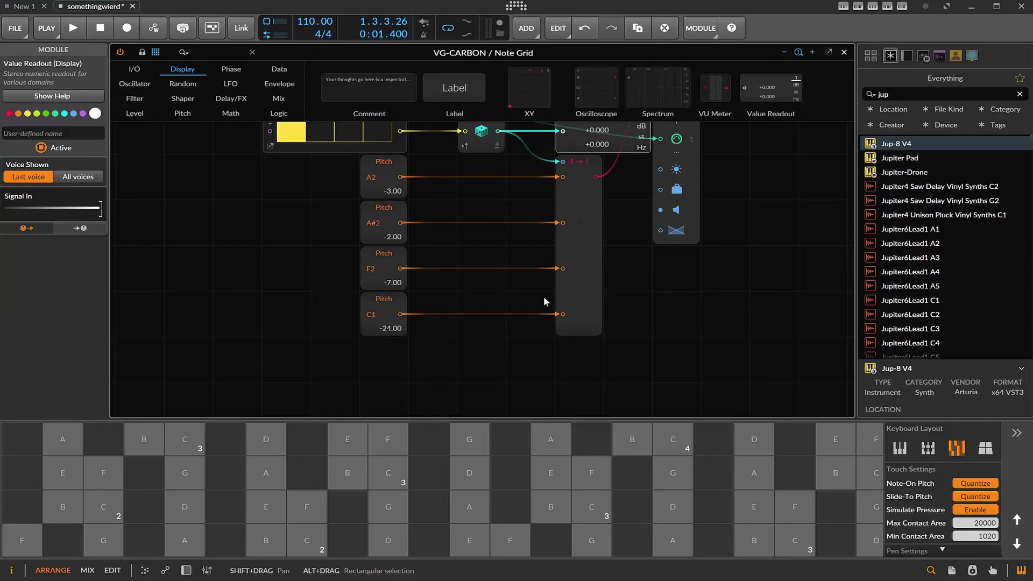
scroll(543, 293, up, 4)
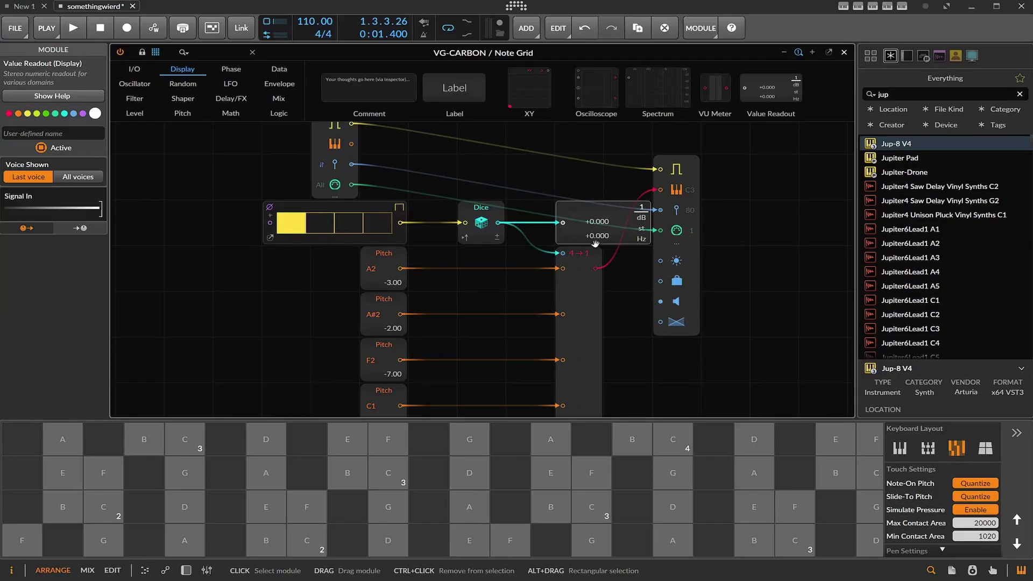
scroll(595, 244, down, 4)
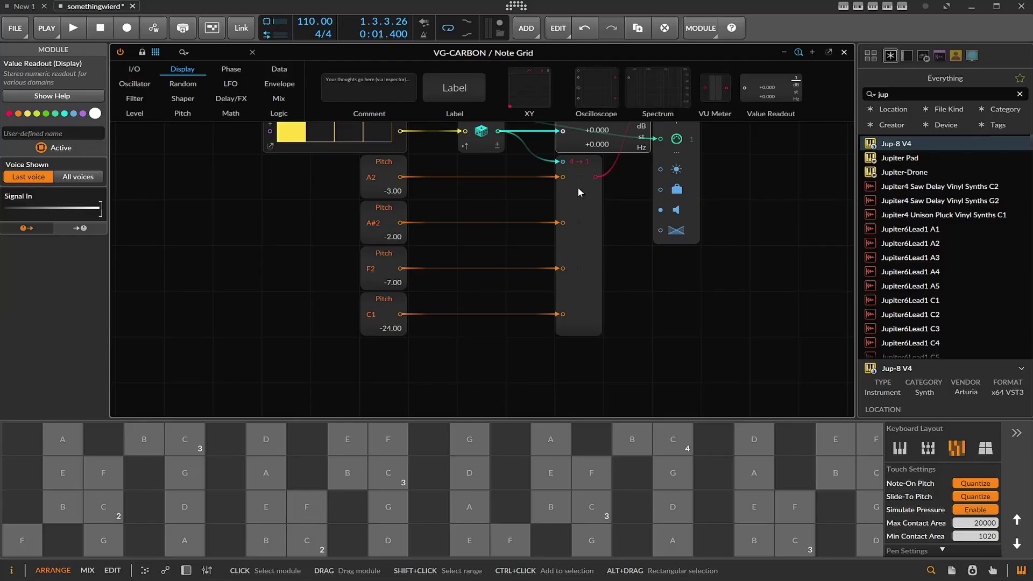
scroll(532, 202, up, 2)
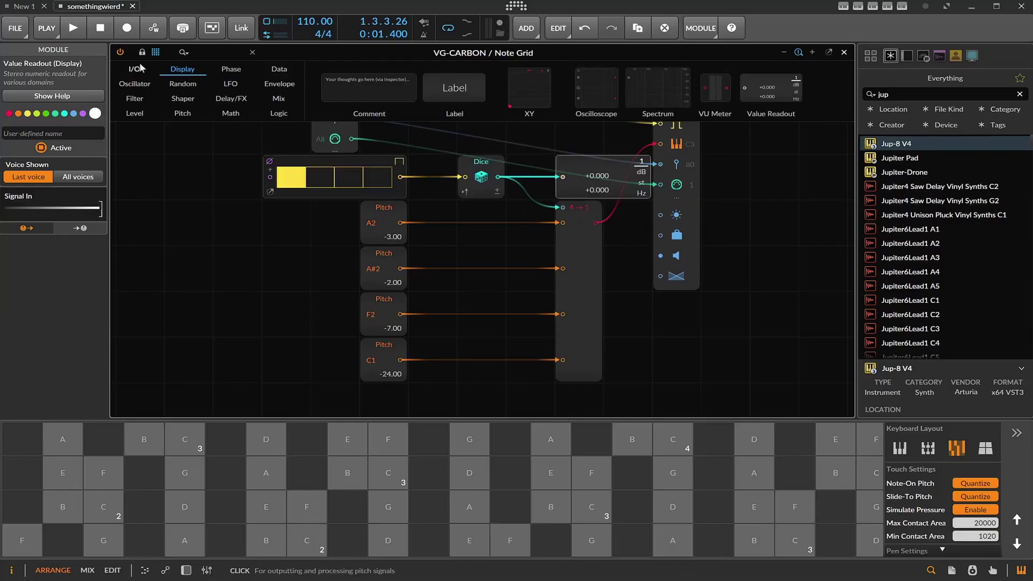
click(843, 53)
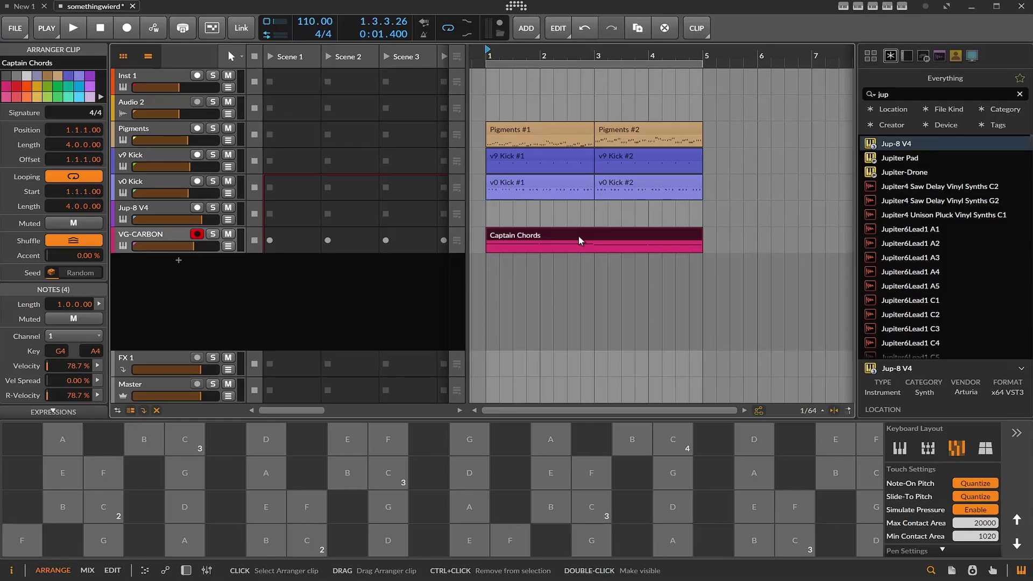
click(261, 350)
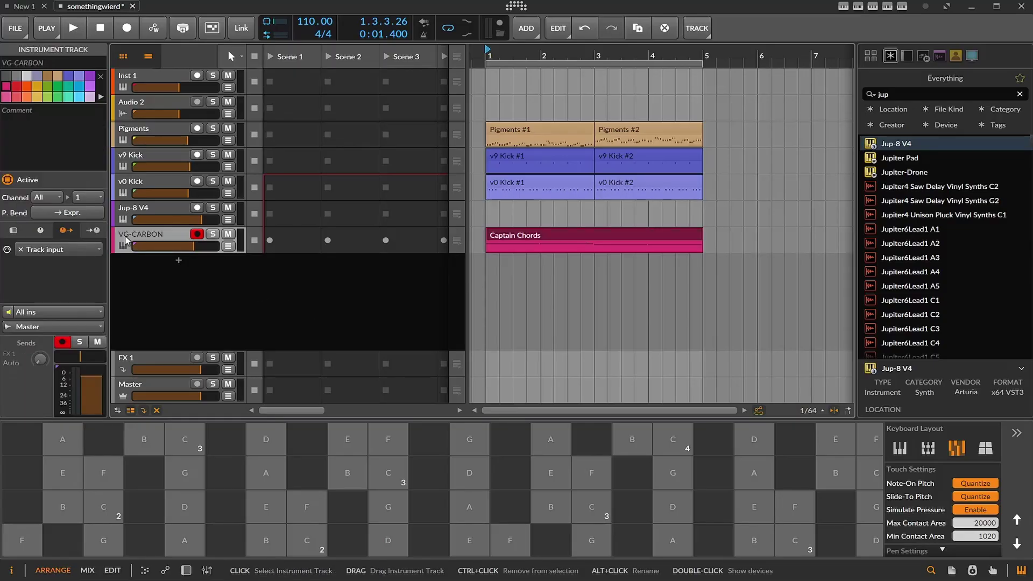
key(d)
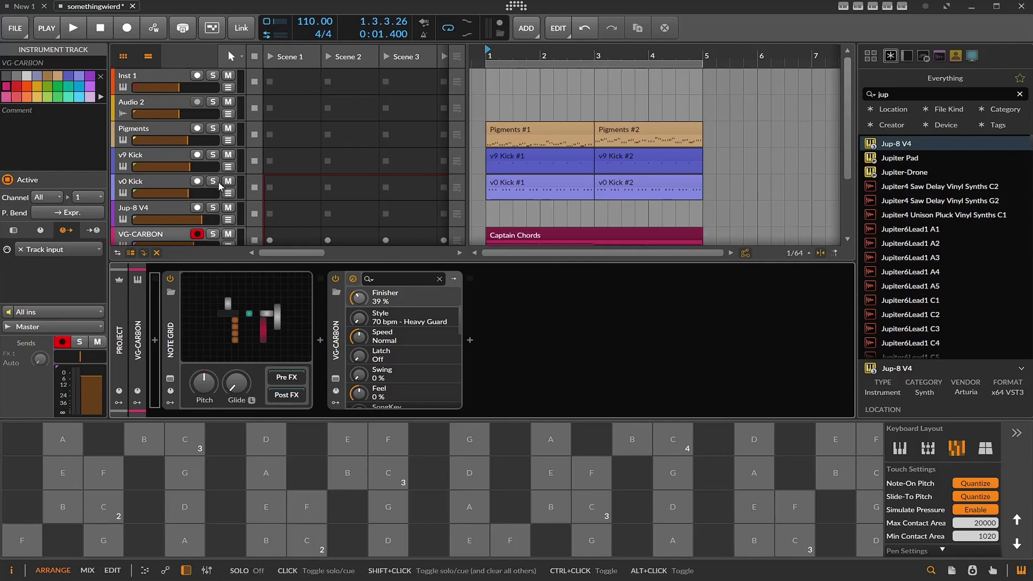
Step: Solo the Pigments track and audition it with a short playback run
click(536, 134)
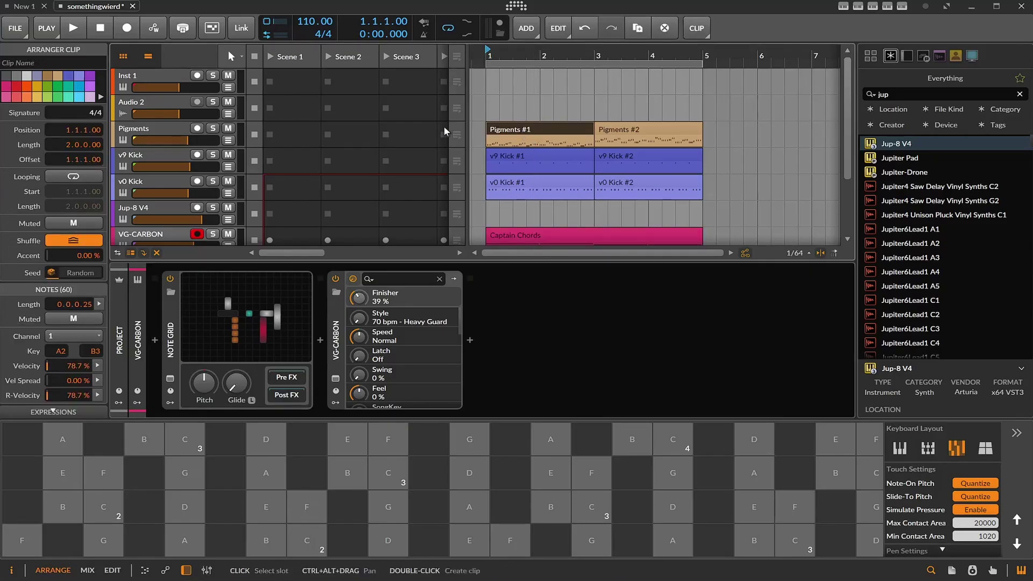
click(218, 130)
click(73, 27)
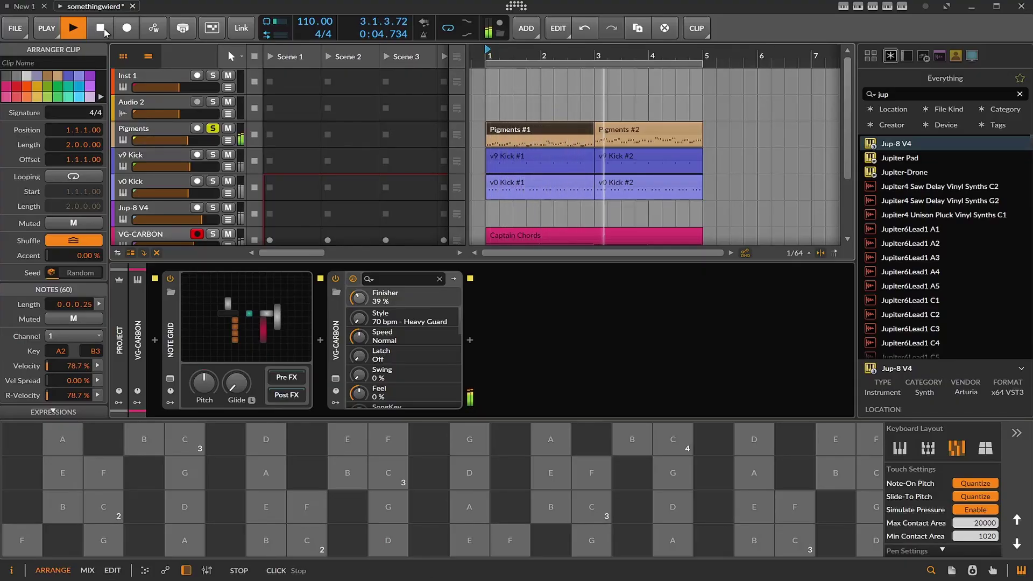
click(103, 30)
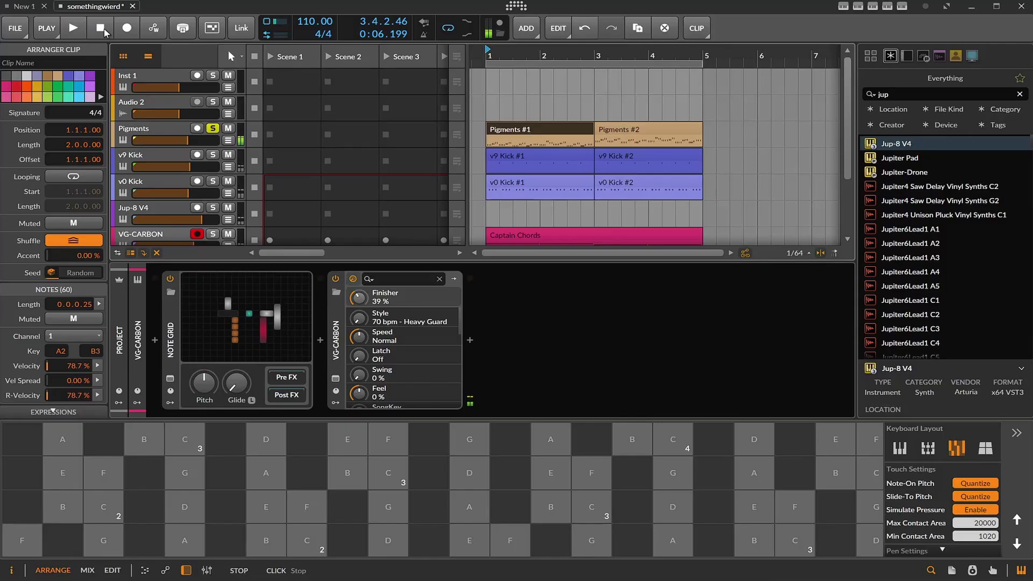
Step: Open the Pigments #1 clip in the note editor and set its grid resolution to 1/64
double_click(531, 138)
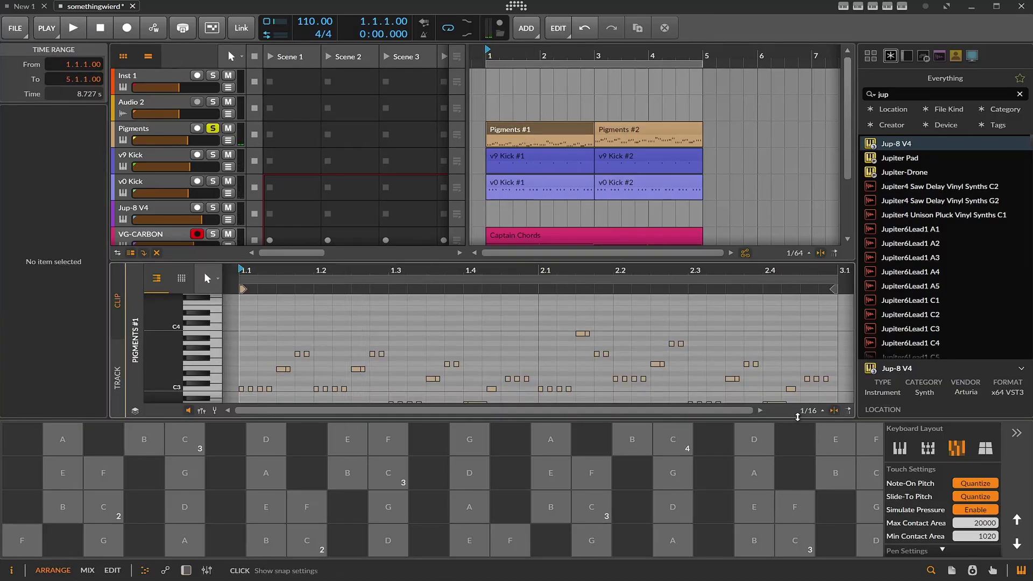
click(812, 412)
drag(807, 296, 807, 288)
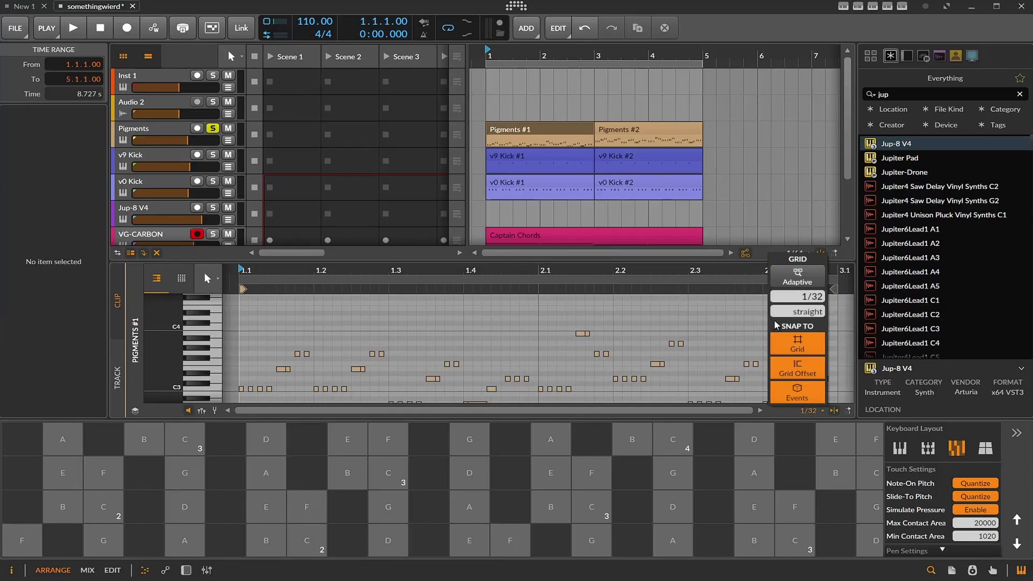
drag(805, 304, 805, 313)
click(673, 356)
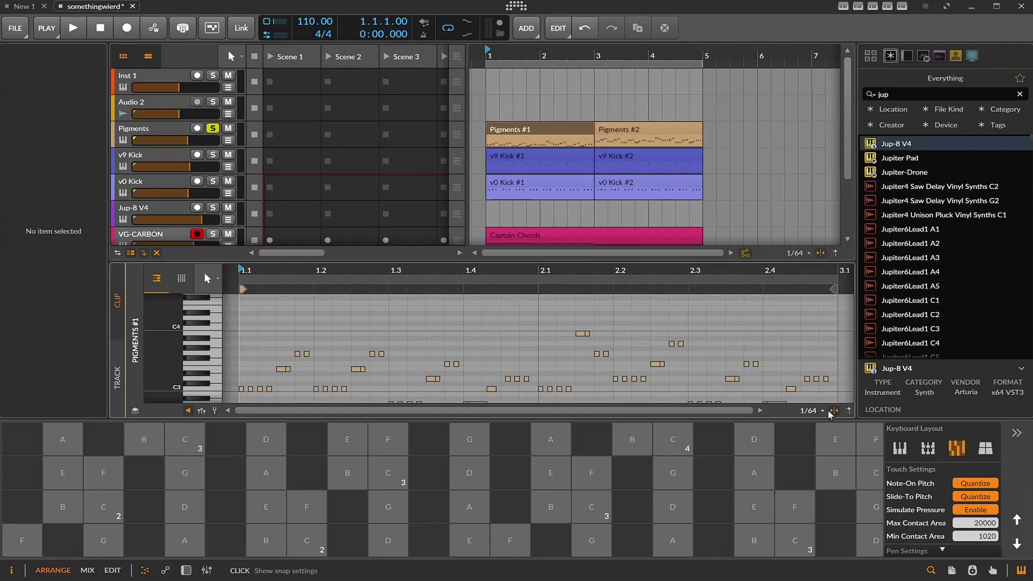
Step: Change the note editor's grid resolution to 1/32
click(808, 411)
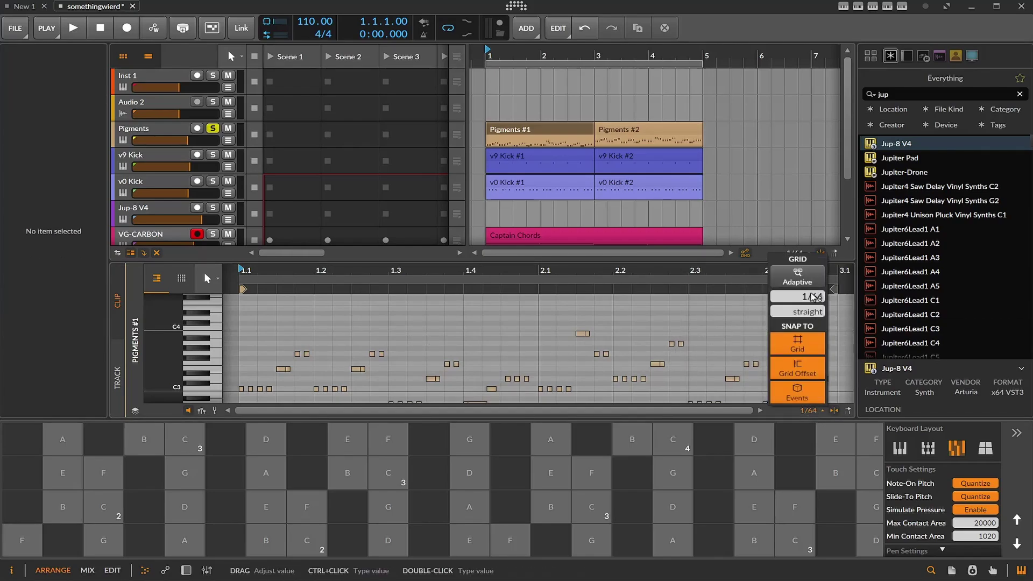
drag(810, 296, 692, 326)
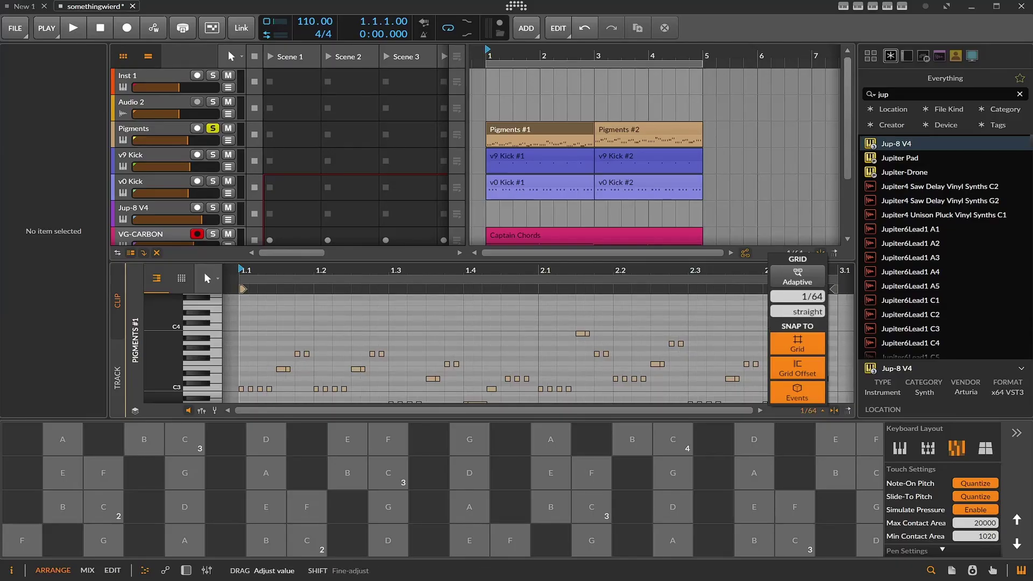
scroll(797, 297, up, 1)
scroll(797, 296, up, 1)
scroll(797, 297, down, 2)
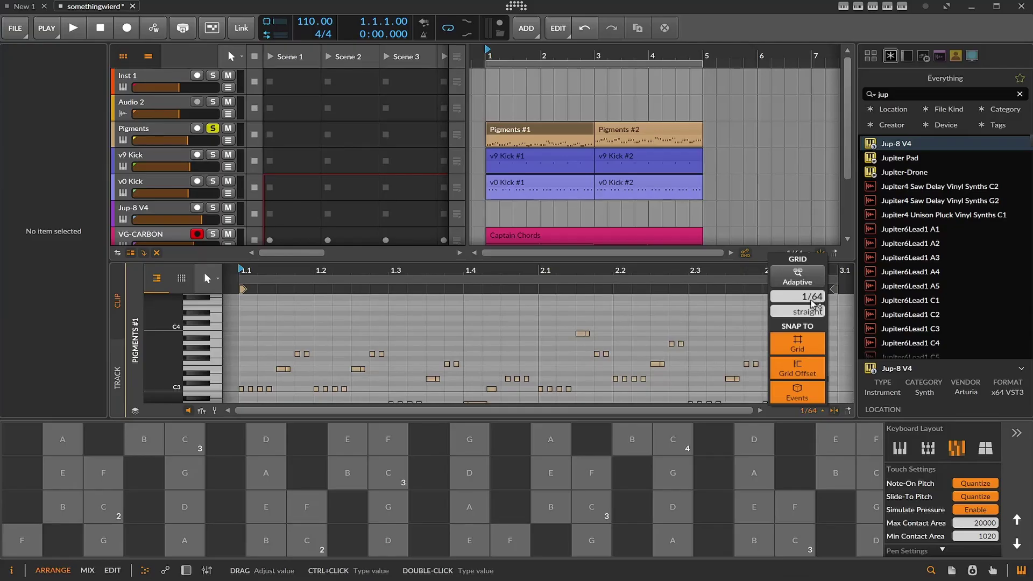
scroll(797, 296, up, 1)
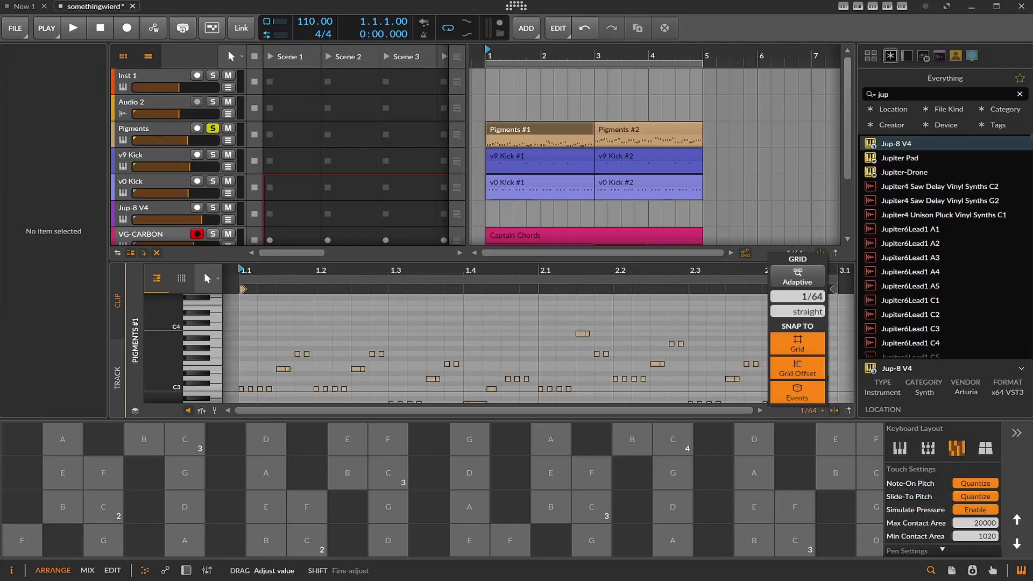
click(529, 375)
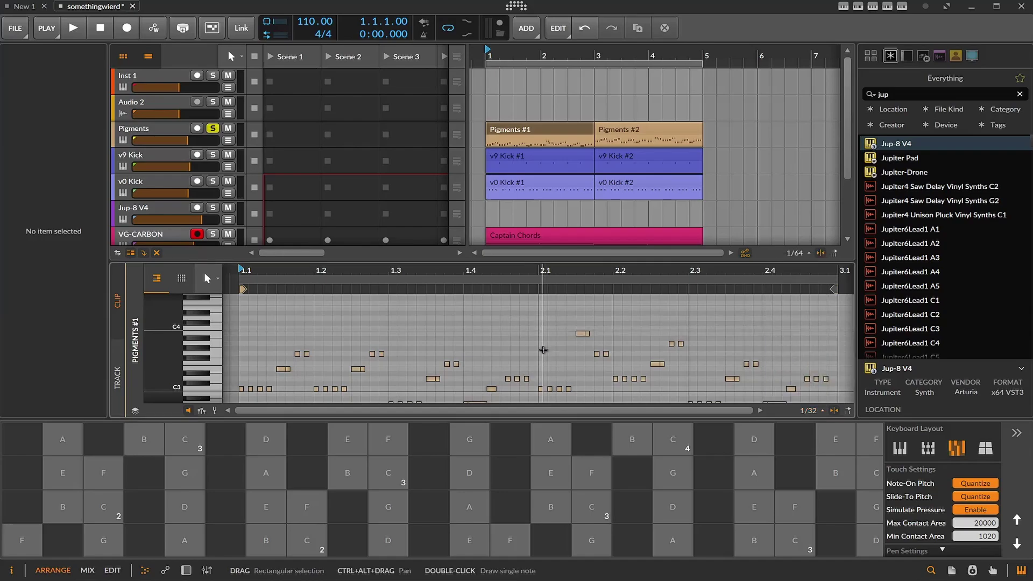
Step: Set the note editor's grid resolution to 1/64 and view the notes around beat 2.1 up close
scroll(544, 371, up, 2)
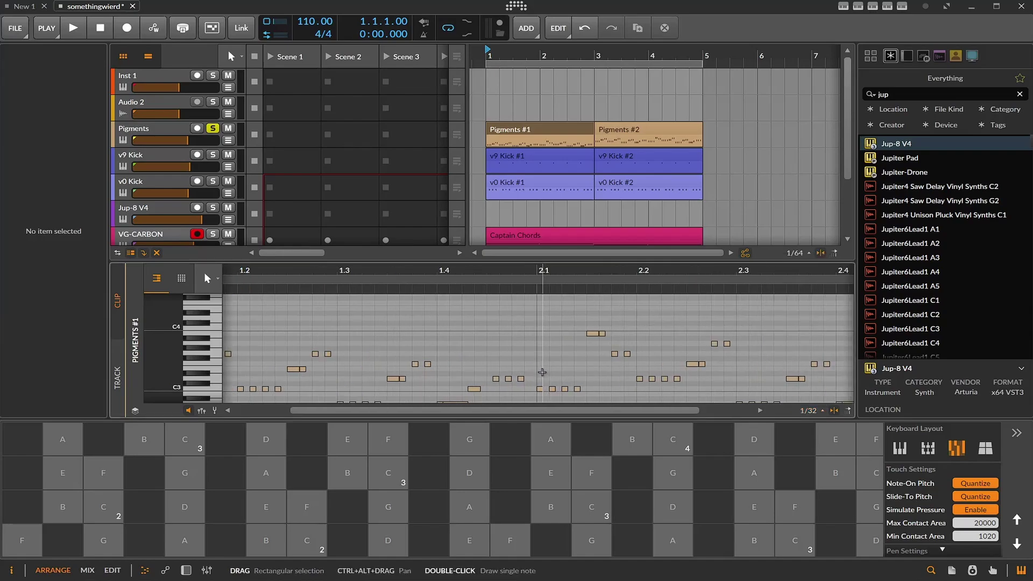
click(808, 411)
drag(807, 296, 807, 307)
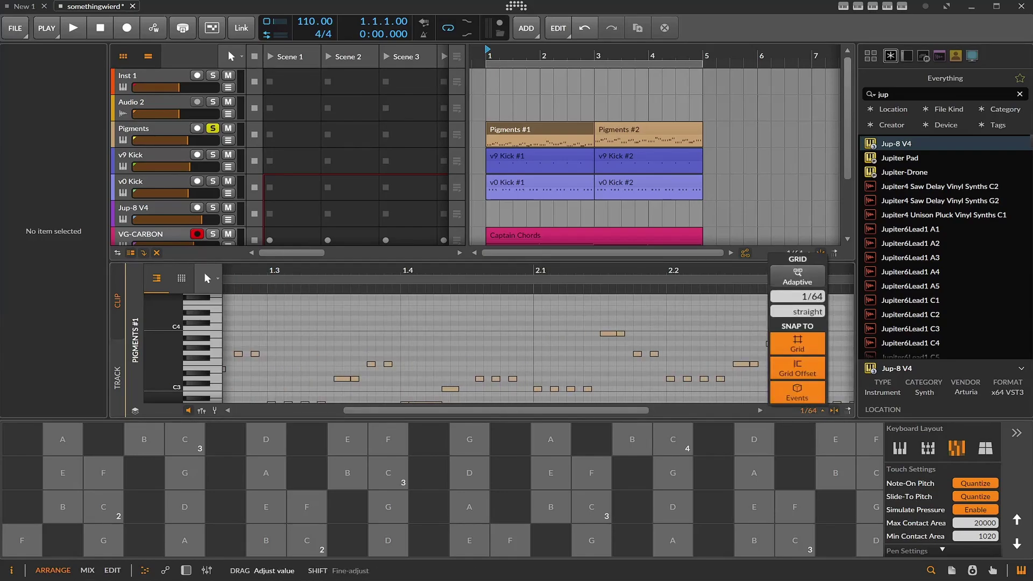
scroll(533, 355, up, 2)
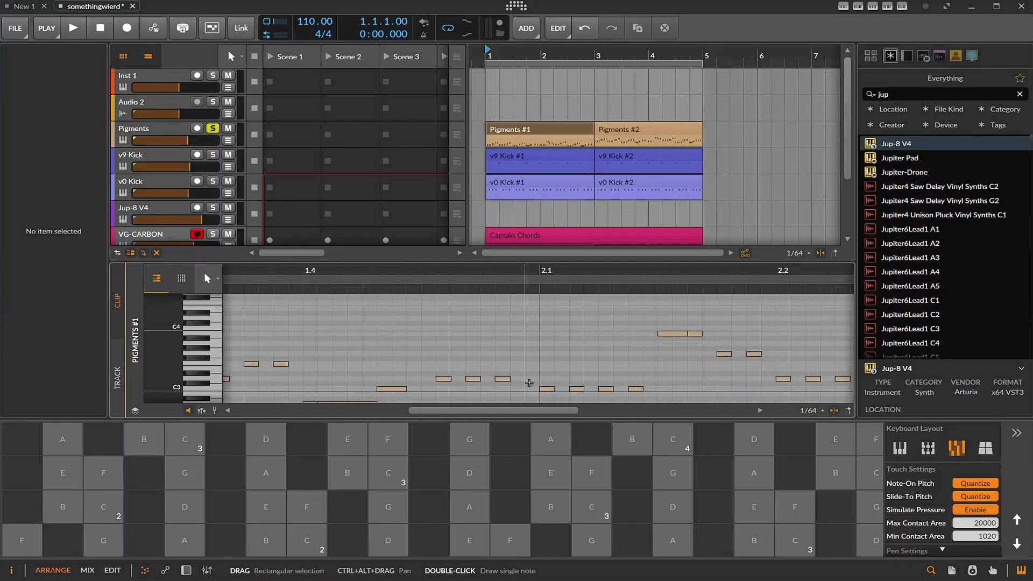
Step: Show the start of the Pigments #1 clip and audition the soloed track with a playback run
drag(519, 409, 293, 409)
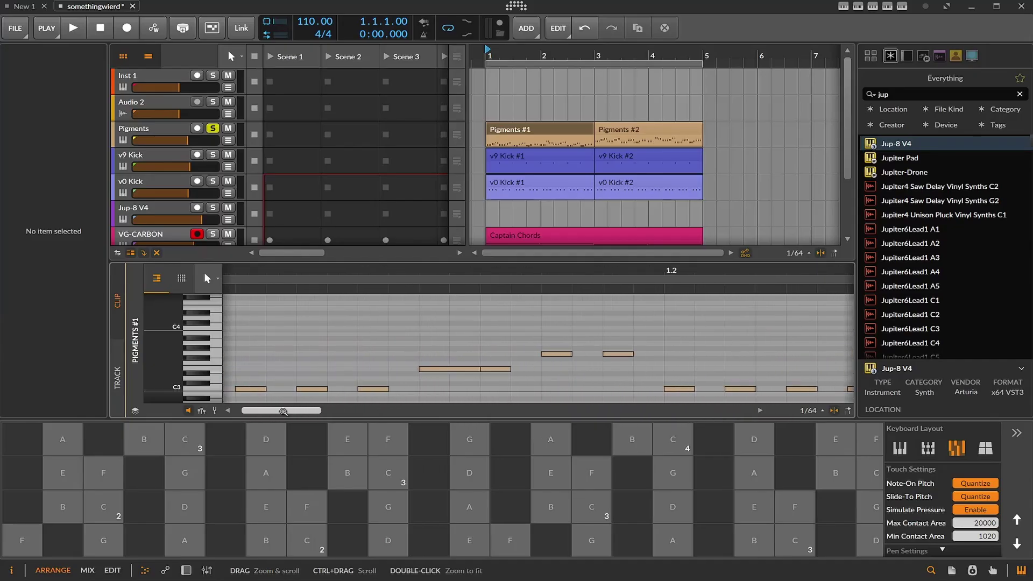
scroll(312, 371, down, 3)
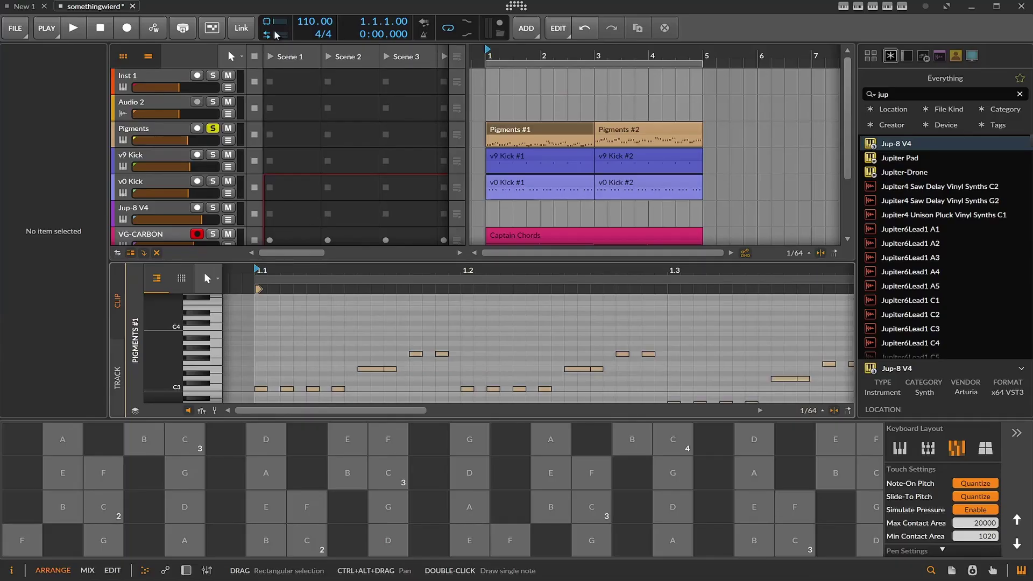
click(73, 27)
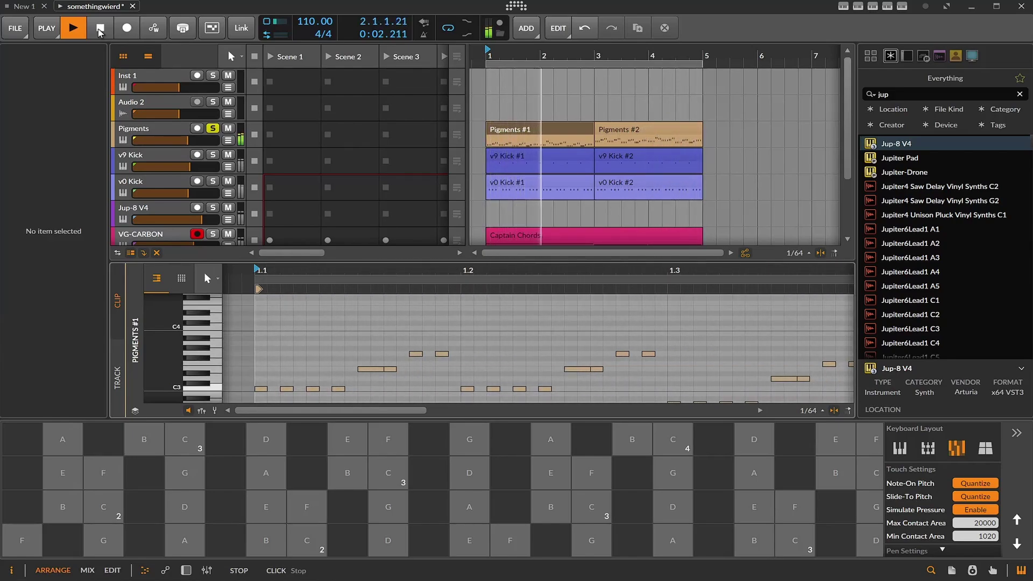
click(99, 29)
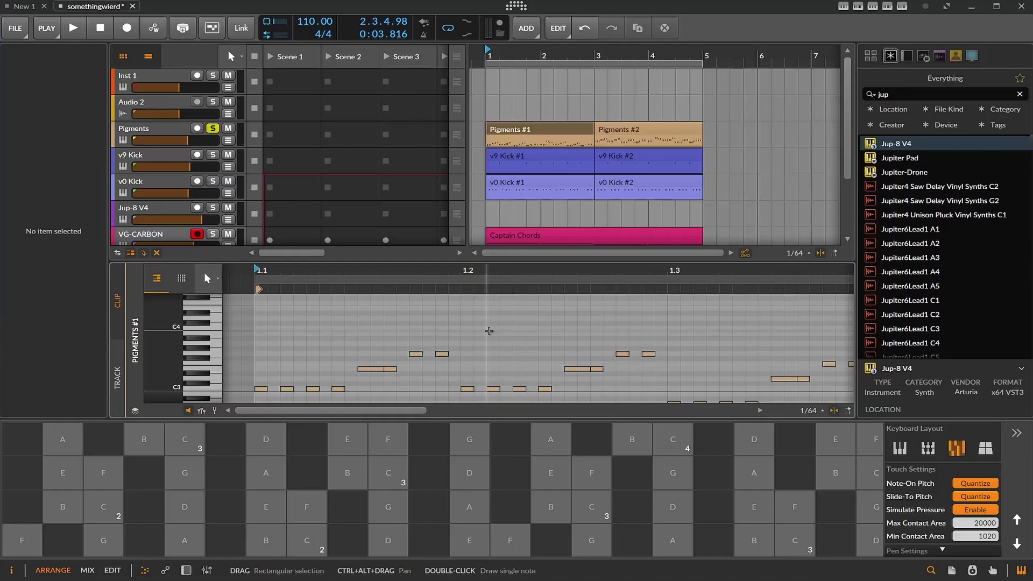
Step: Delete the four short notes starting at beat 1.2 of the Pigments #1 clip and test playback
scroll(471, 348, down, 3)
double_click(471, 349)
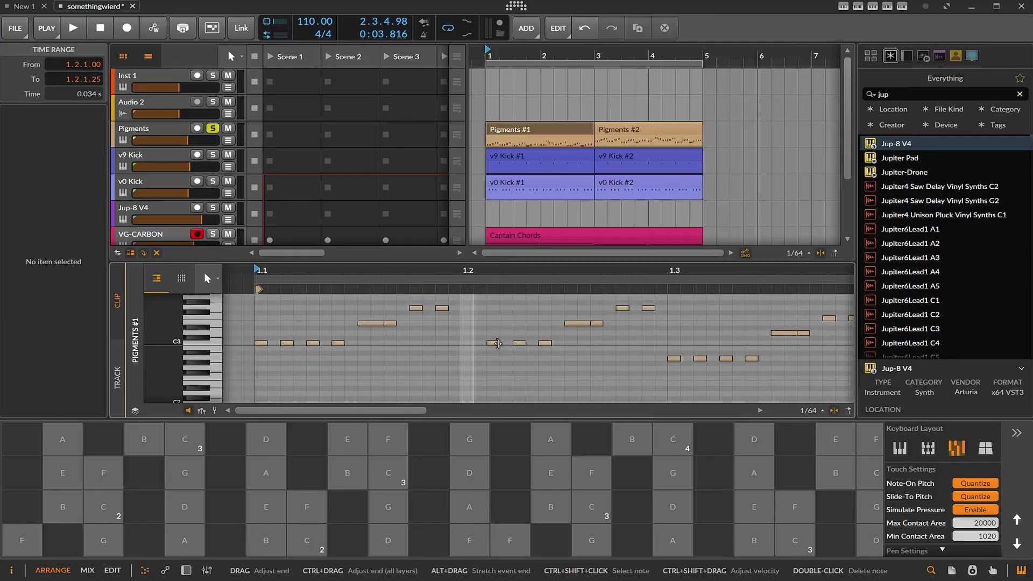
double_click(493, 345)
click(544, 345)
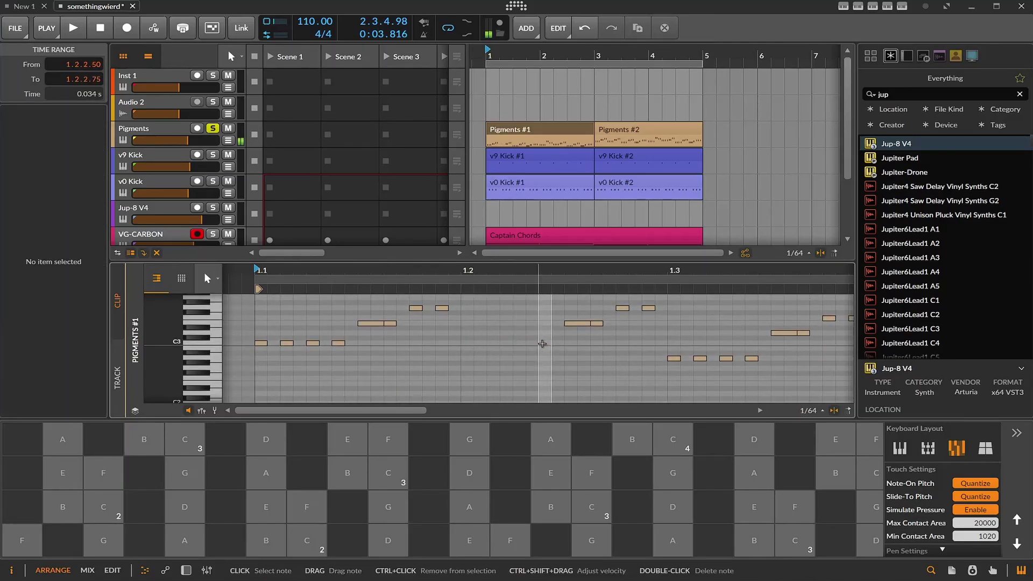
key(space)
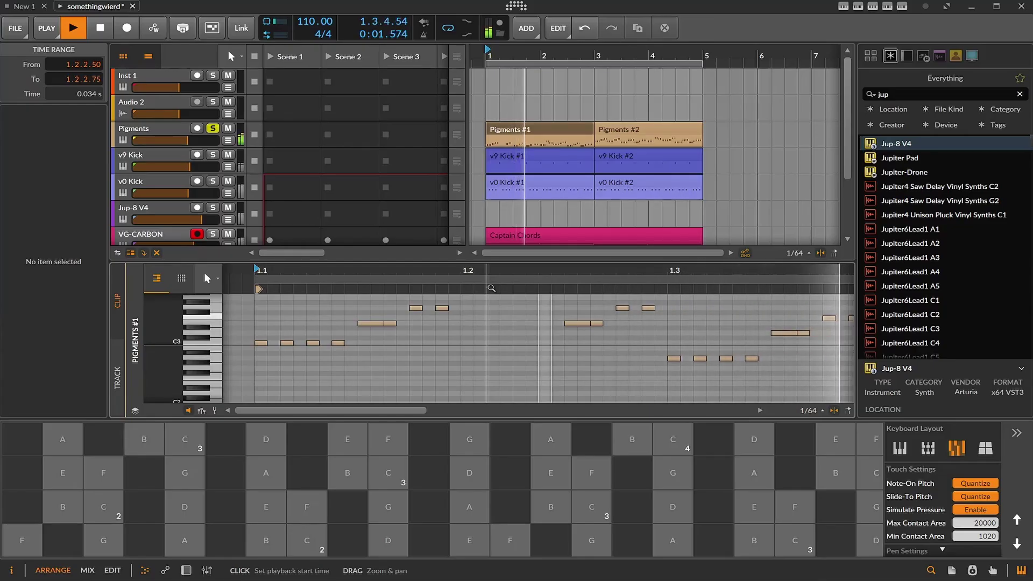
key(space)
Step: Reduce the four short notes at beat 1.3 of the Pigments #1 clip to only the last one, on G#2, and test playback
double_click(675, 358)
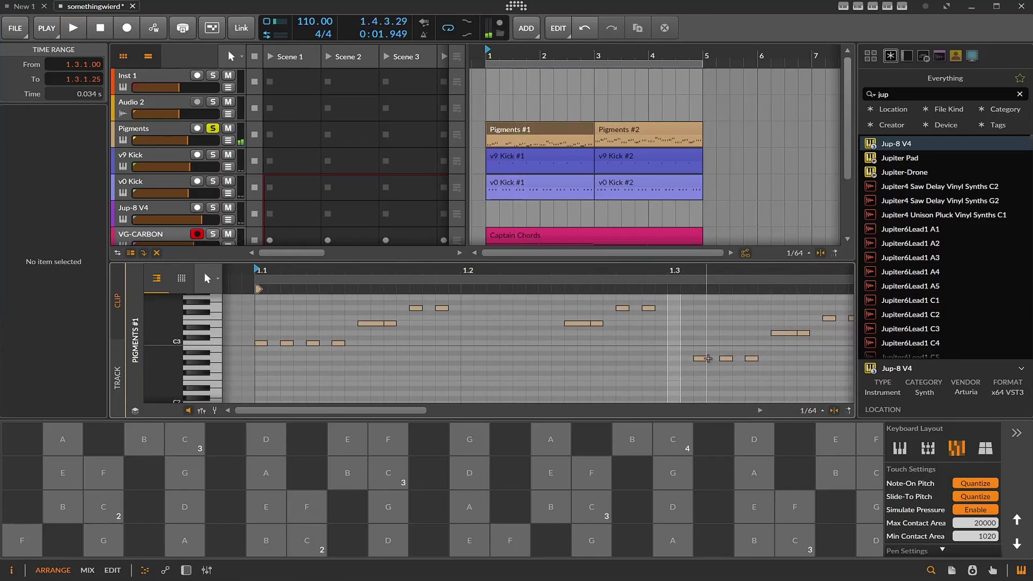
double_click(700, 358)
double_click(727, 360)
click(750, 361)
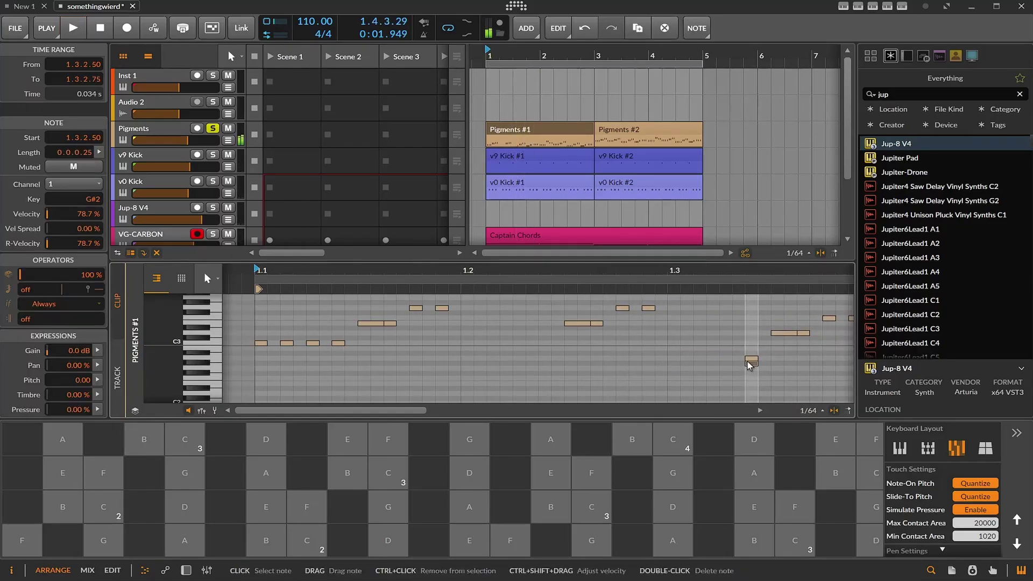
key(space)
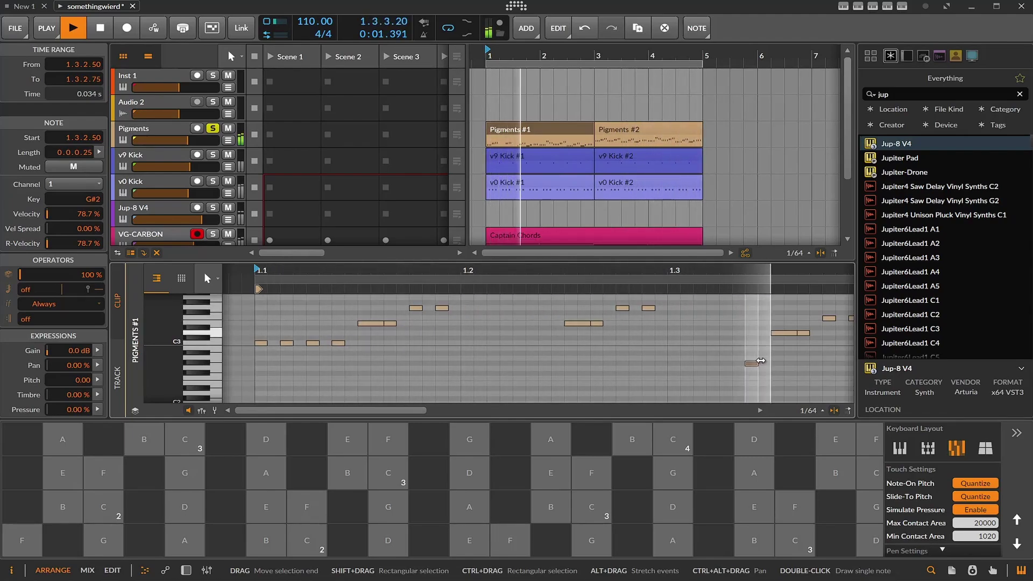
click(99, 30)
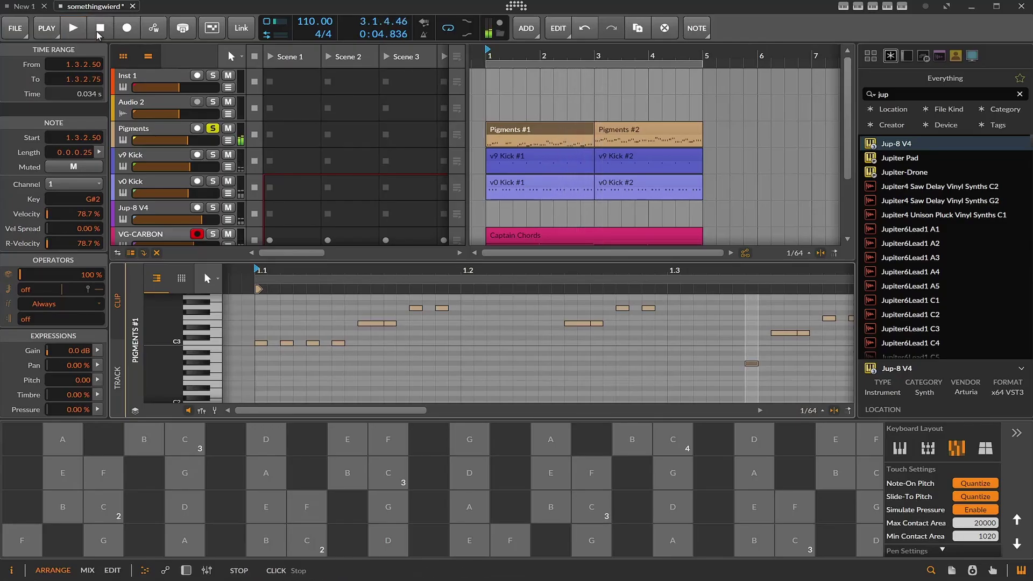
Step: Show the VG-CARBON track's devices and open its Note Grid patch for editing
scroll(166, 108, down, 3)
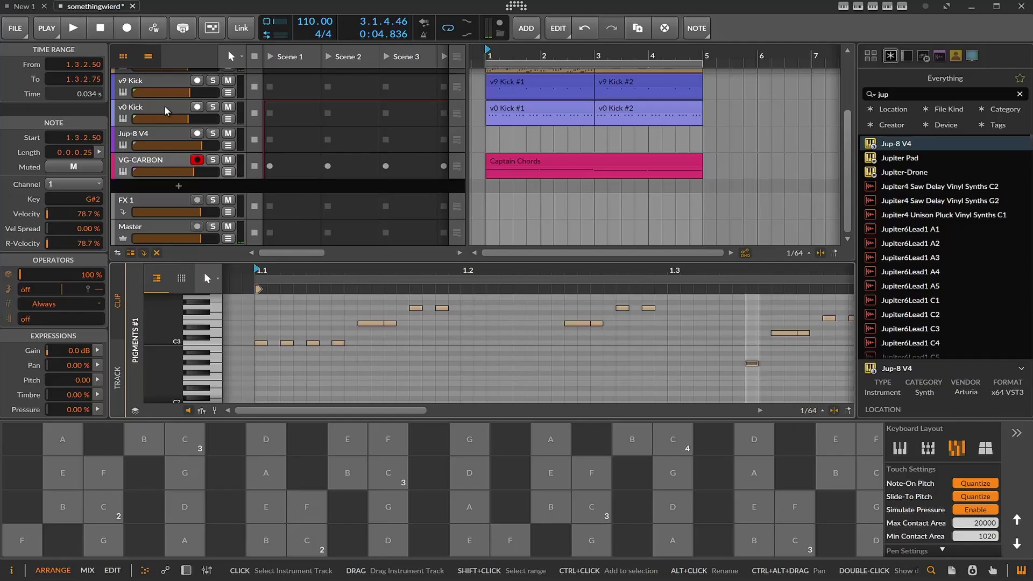
click(156, 164)
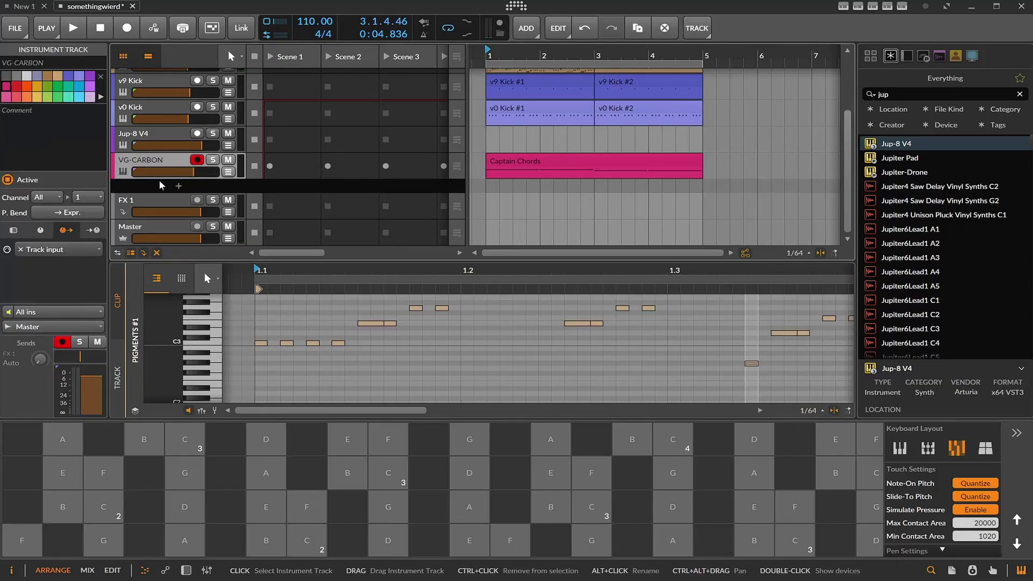
click(186, 569)
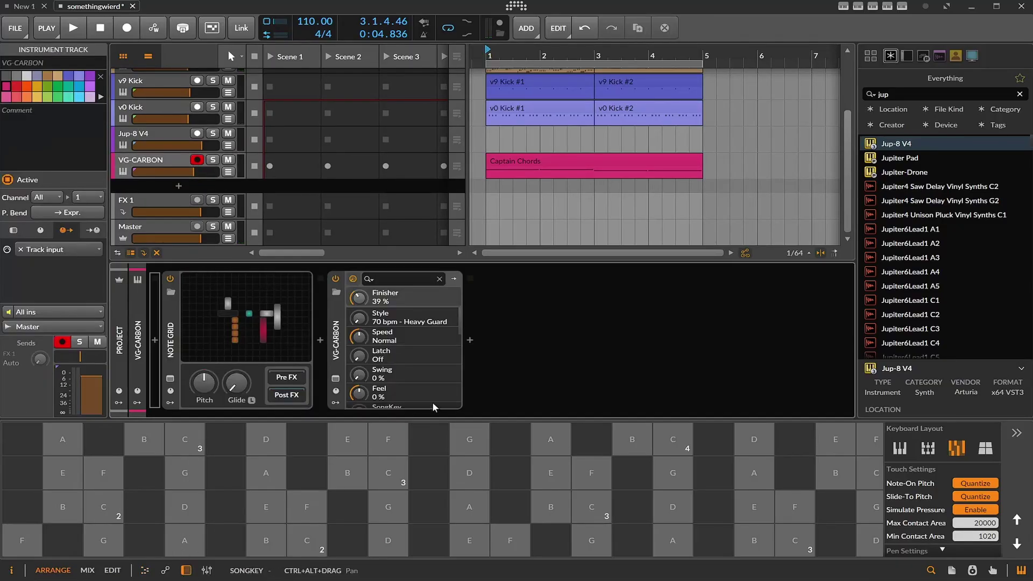
click(244, 334)
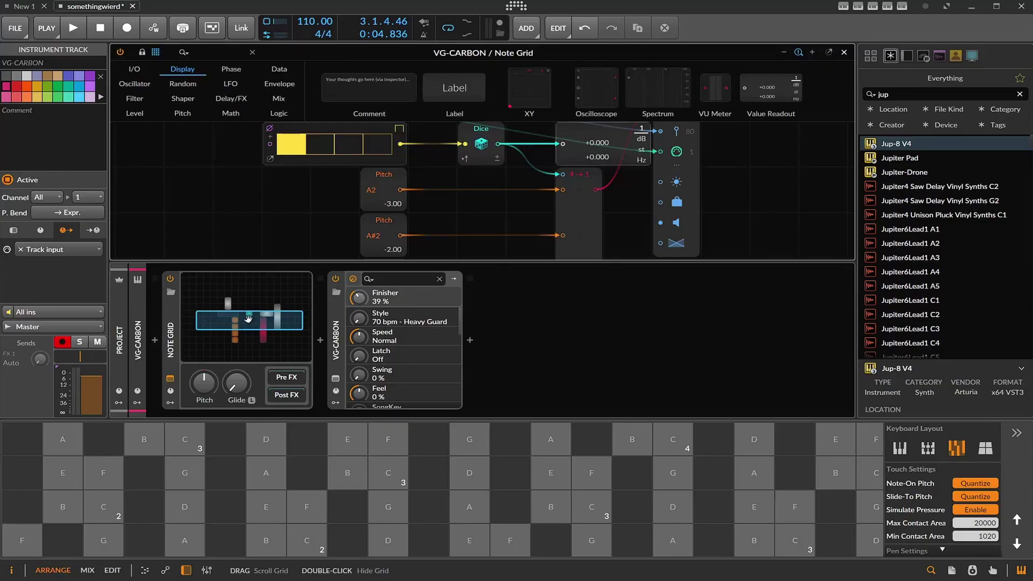
Step: Enlarge the Note Grid editor over the device area and collapse the on-screen keyboard to show the whole patch
drag(331, 262, 332, 347)
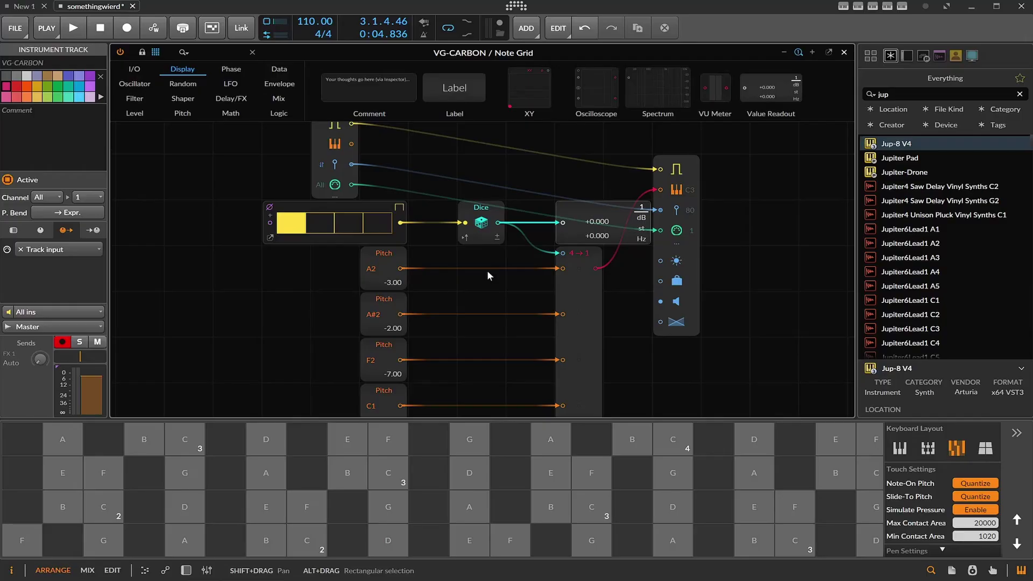
scroll(487, 276, down, 1)
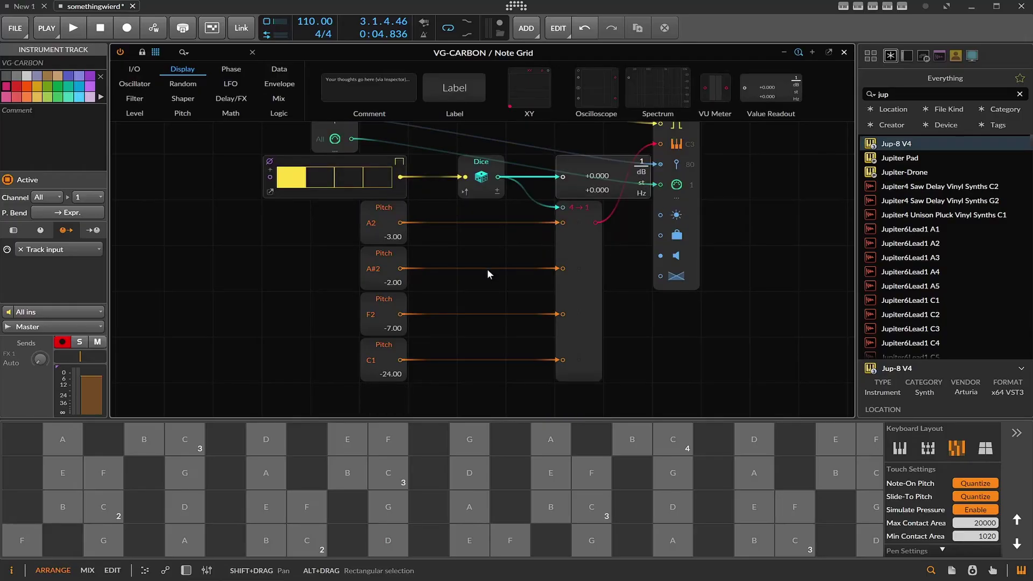
scroll(486, 230, up, 2)
scroll(489, 228, down, 1)
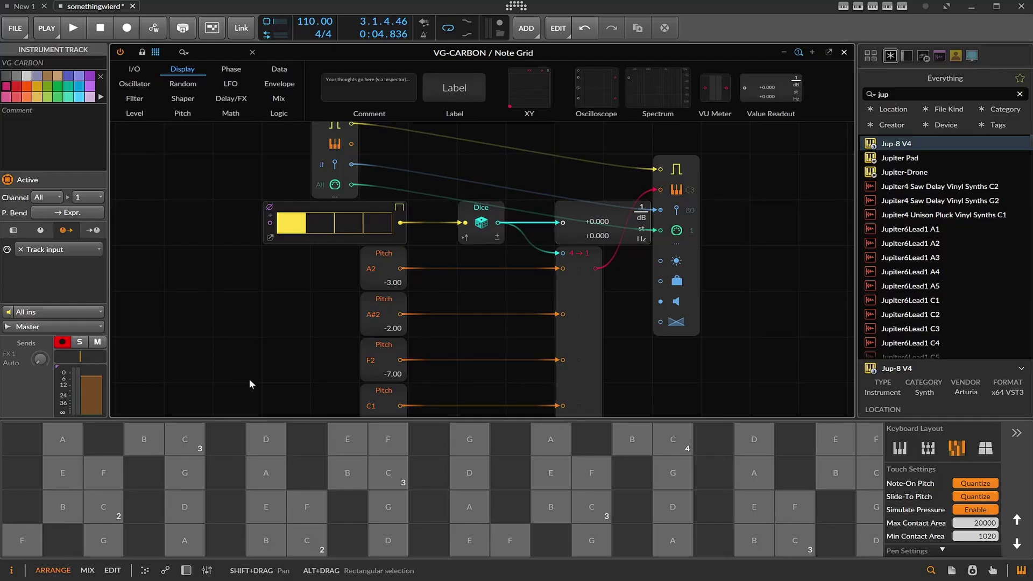
drag(268, 418, 270, 559)
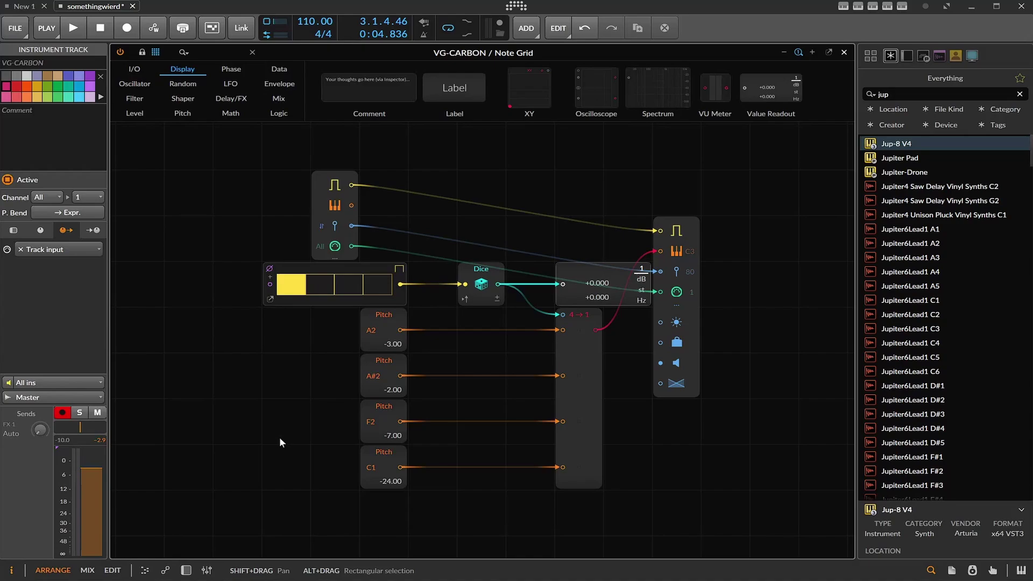